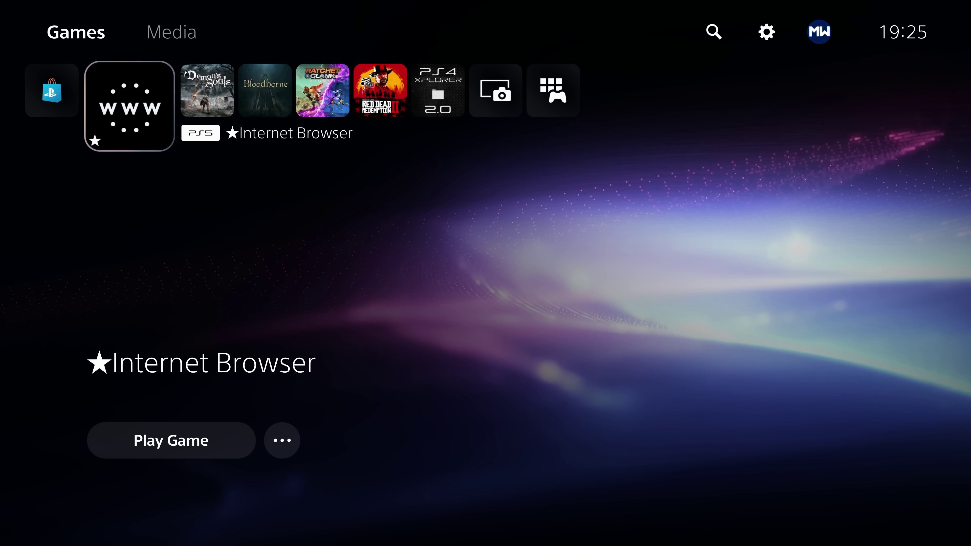
# Step: Load the es7in1.site favorite in the Internet Browser and switch to its PS5 hosts page
pyautogui.press('Right')
pyautogui.press('Left')
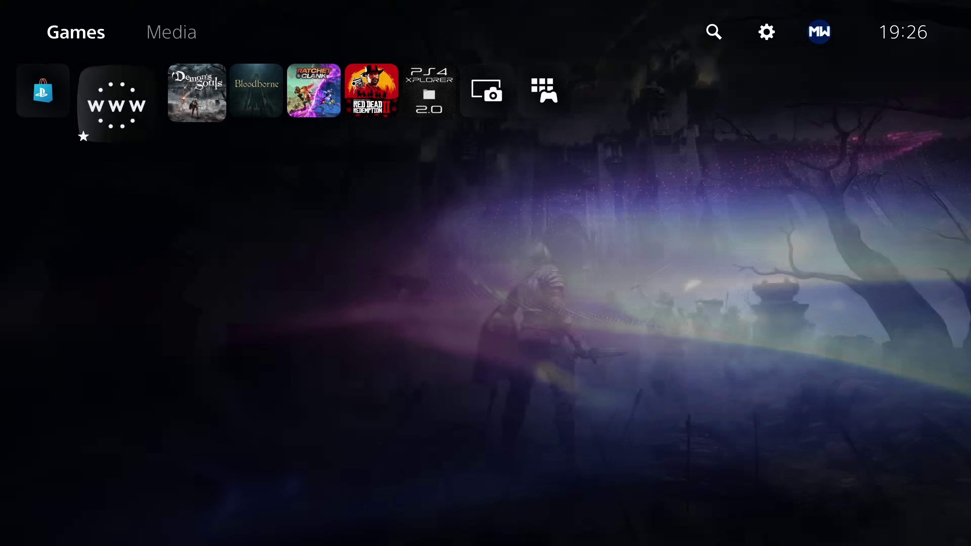
pyautogui.press('Return')
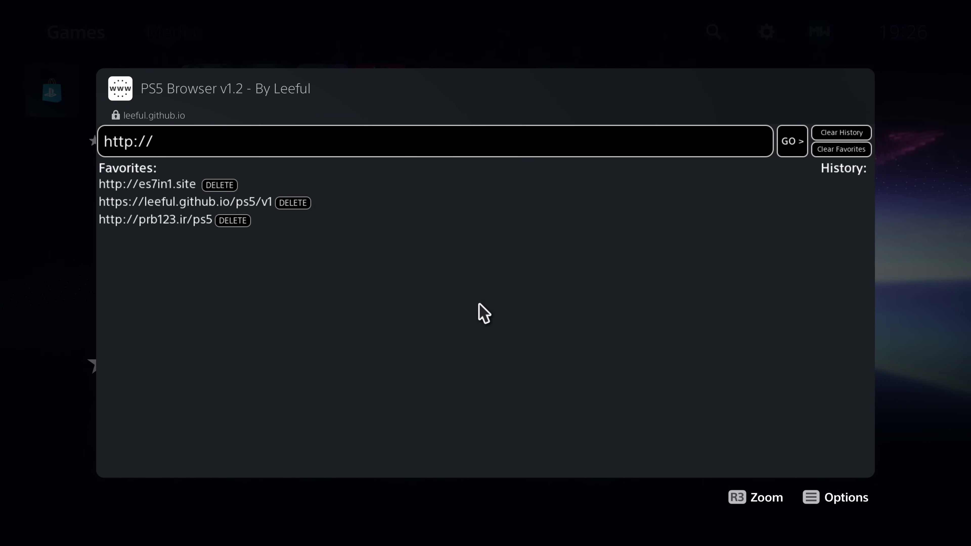
pyautogui.click(149, 186)
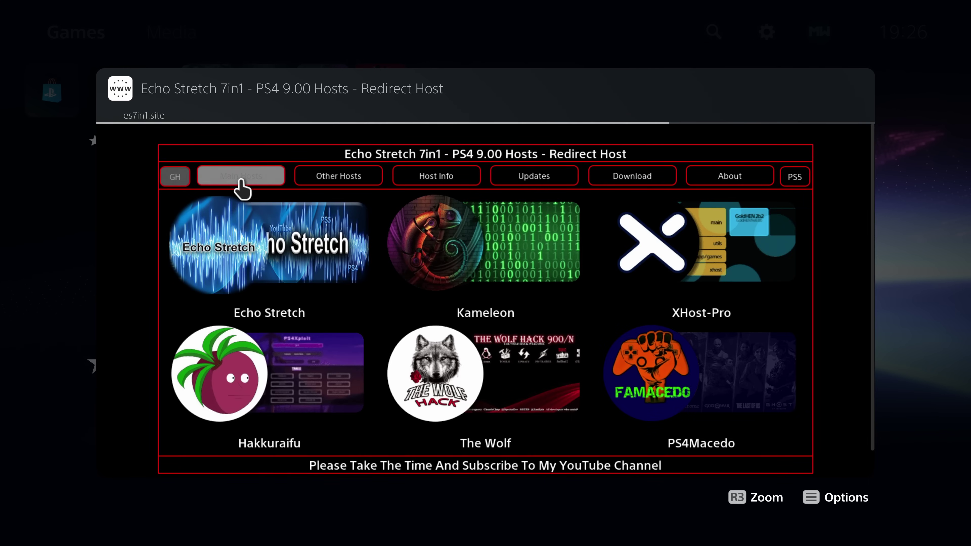
pyautogui.click(794, 183)
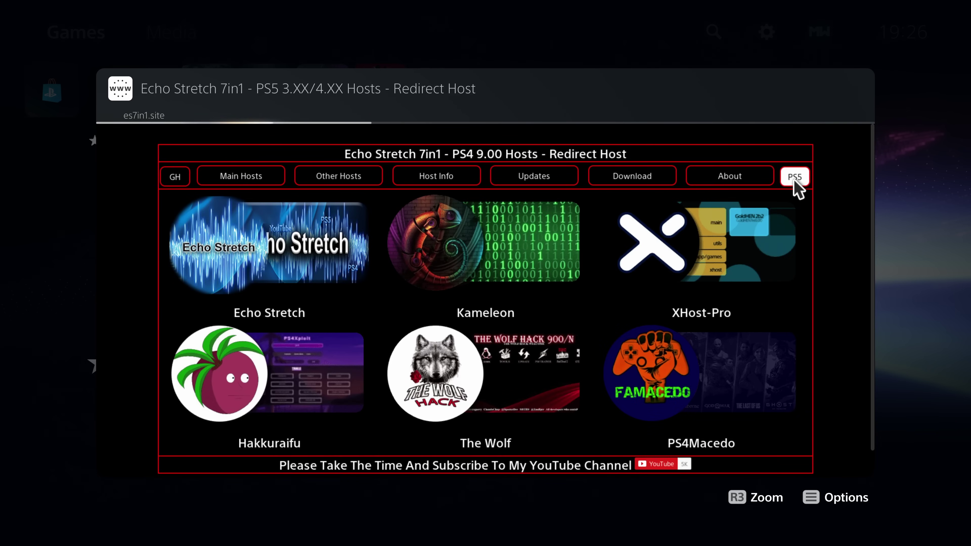
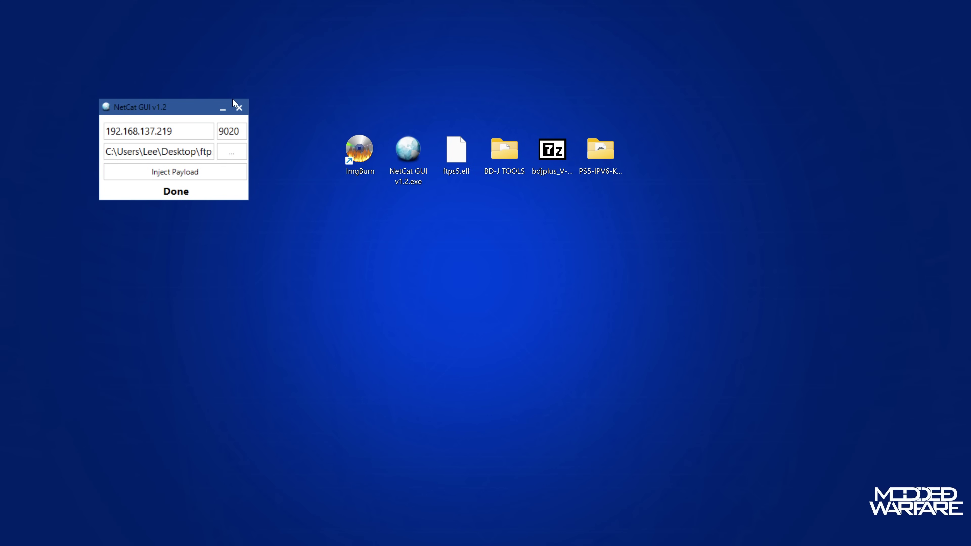
# Step: Close NetCat GUI on the PC and open the bdjplus_V-1_ALI.7z archive from the desktop
pyautogui.click(238, 108)
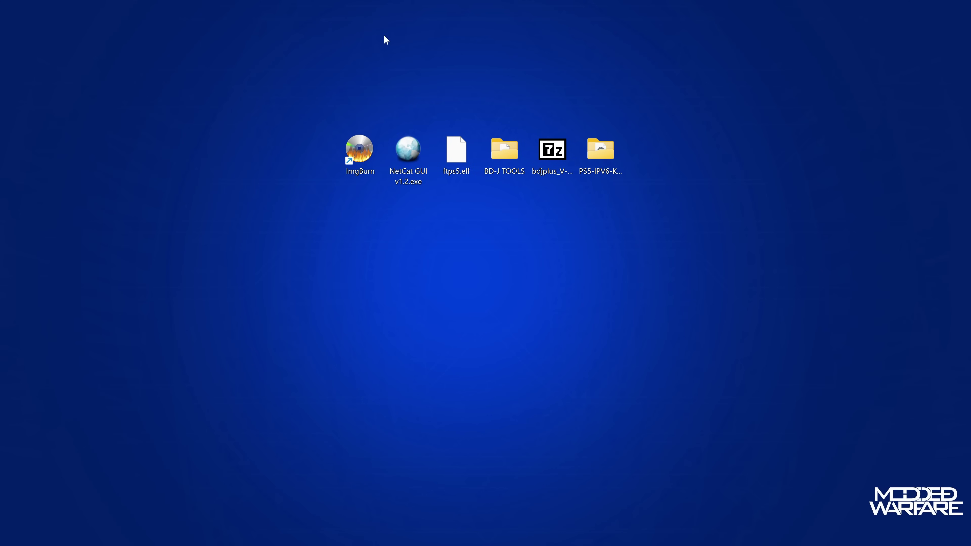
pyautogui.moveTo(491, 3); pyautogui.dragTo(541, 257)
pyautogui.moveTo(506, 2); pyautogui.dragTo(559, 196)
pyautogui.moveTo(565, 54); pyautogui.dragTo(546, 178)
pyautogui.moveTo(575, 94); pyautogui.dragTo(527, 249)
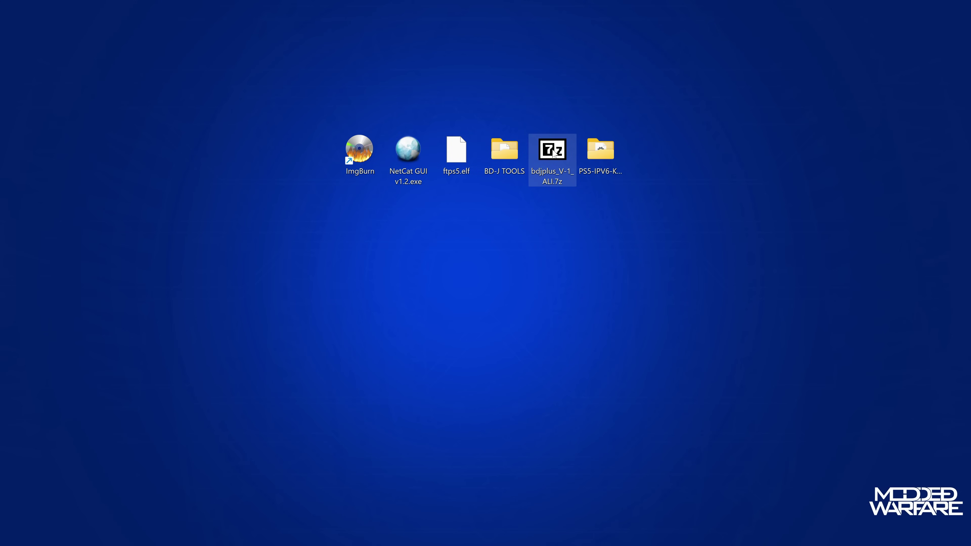
pyautogui.doubleClick(561, 159)
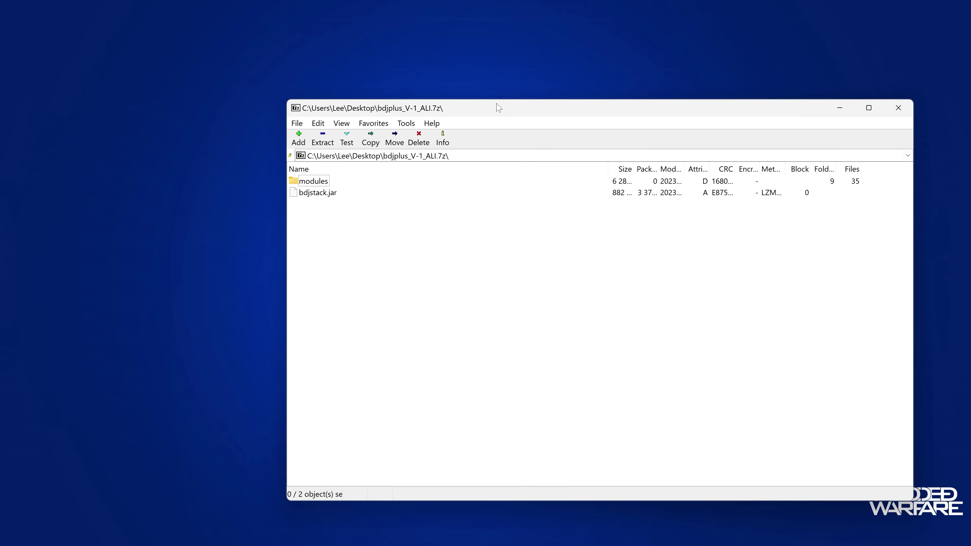
# Step: Create a new folder named bdjplus on the desktop beside the archive window
pyautogui.moveTo(497, 104); pyautogui.dragTo(635, 104)
pyautogui.rightClick(176, 134)
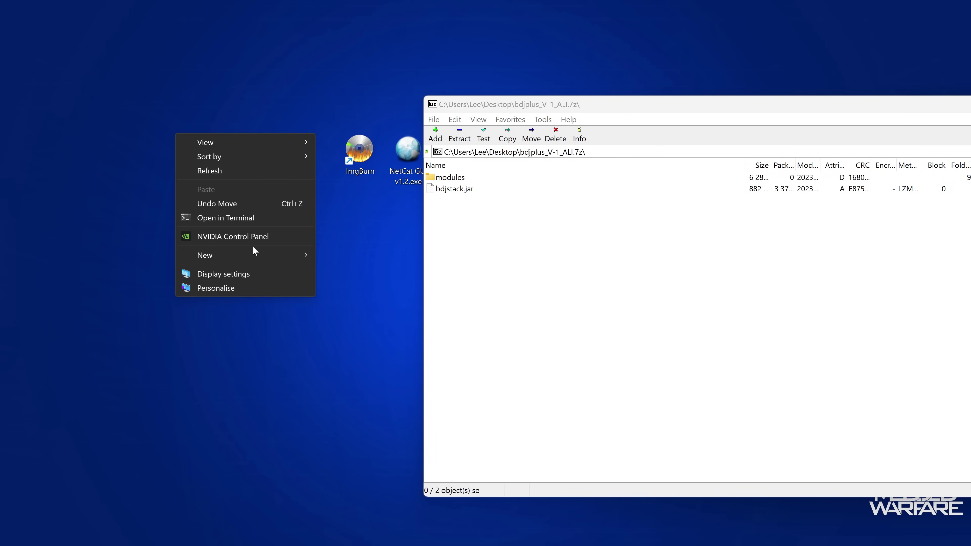
pyautogui.moveTo(253, 254)
pyautogui.click(364, 255)
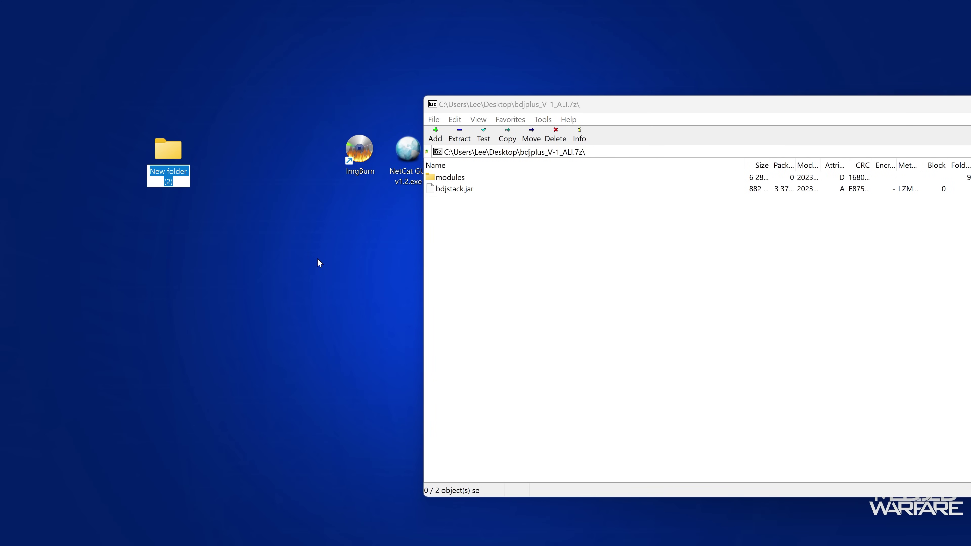
pyautogui.write('bdjplus')
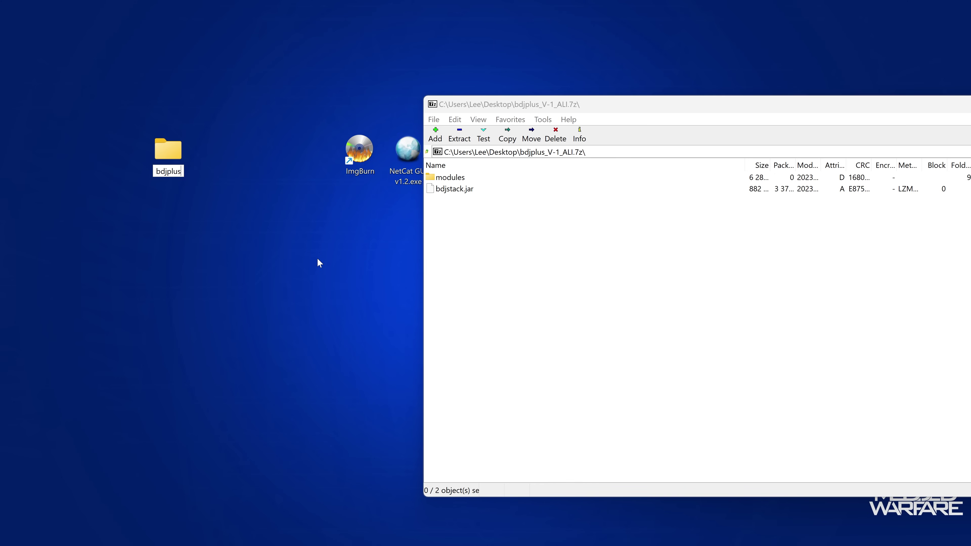
pyautogui.press('Return')
# Step: Extract the modules folder and bdjstack.jar from the archive into the bdjplus folder, and close the archive
pyautogui.click(469, 195)
pyautogui.moveTo(449, 238); pyautogui.dragTo(448, 186)
pyautogui.moveTo(197, 169); pyautogui.dragTo(173, 155)
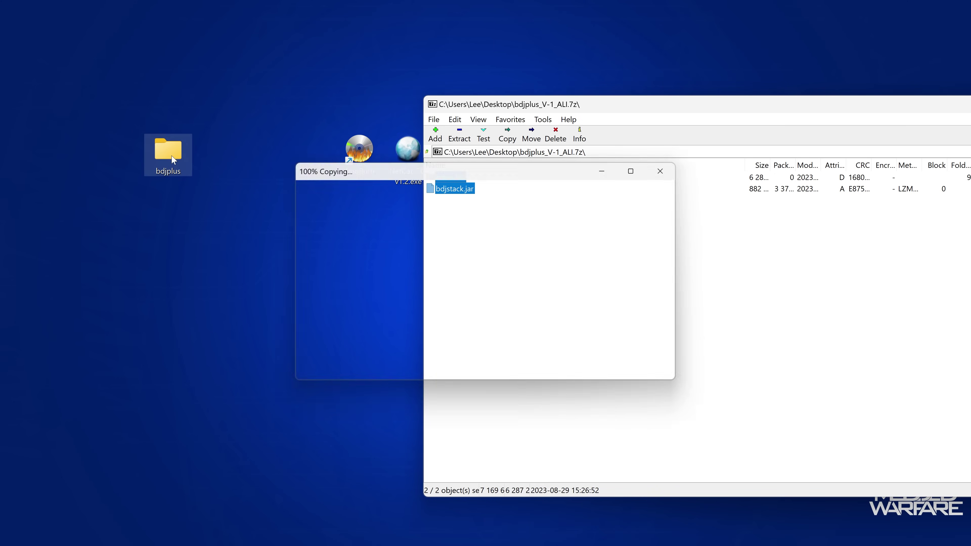
pyautogui.moveTo(787, 105); pyautogui.dragTo(579, 109)
pyautogui.click(827, 109)
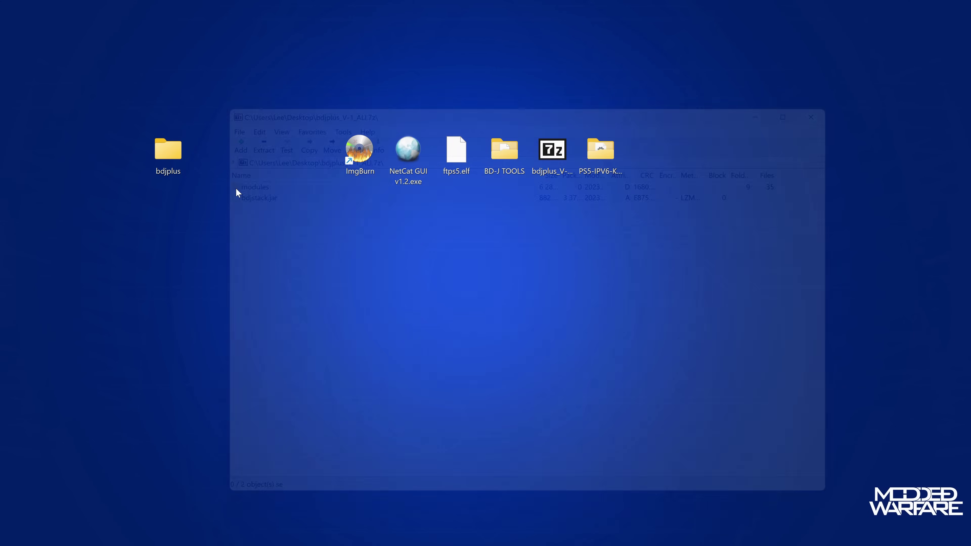
pyautogui.moveTo(168, 153); pyautogui.dragTo(226, 167)
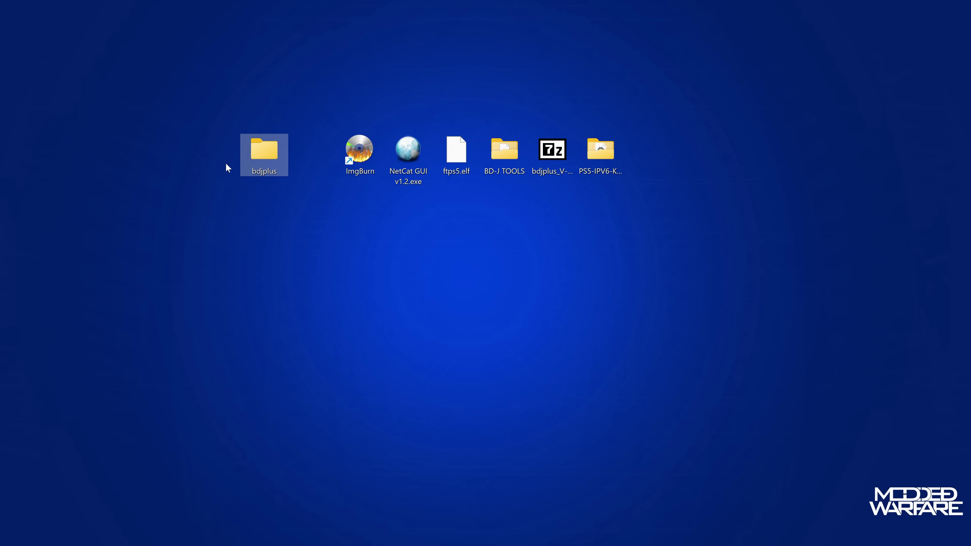
# Step: Open the extracted bdjplus folder and go to the jar folder inside modules
pyautogui.doubleClick(271, 149)
pyautogui.moveTo(553, 5); pyautogui.dragTo(636, 146)
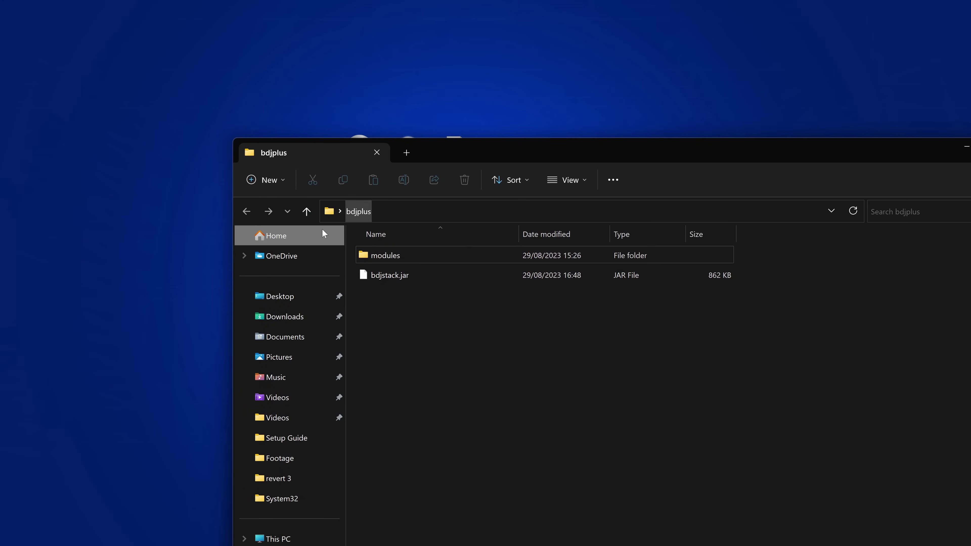
pyautogui.moveTo(545, 133); pyautogui.dragTo(459, 69)
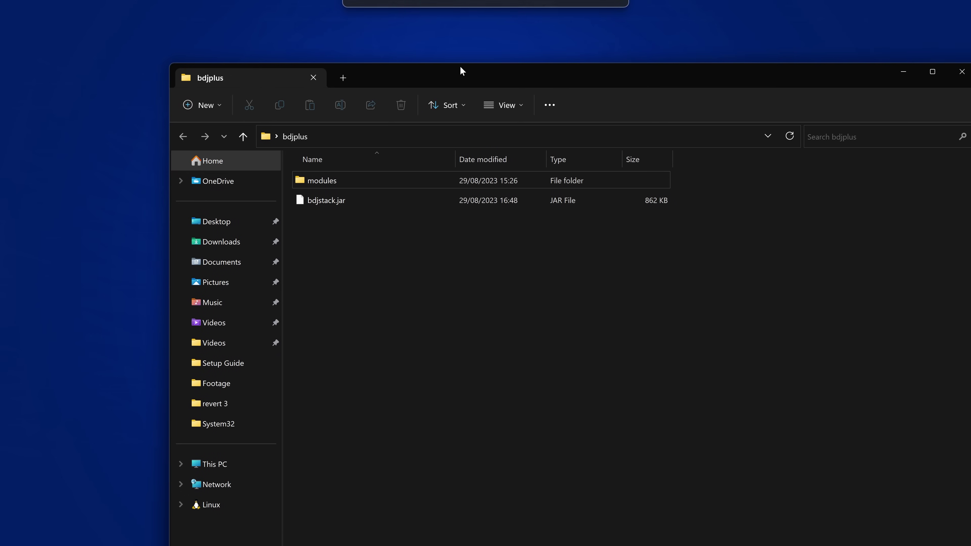
pyautogui.doubleClick(346, 183)
pyautogui.click(318, 184)
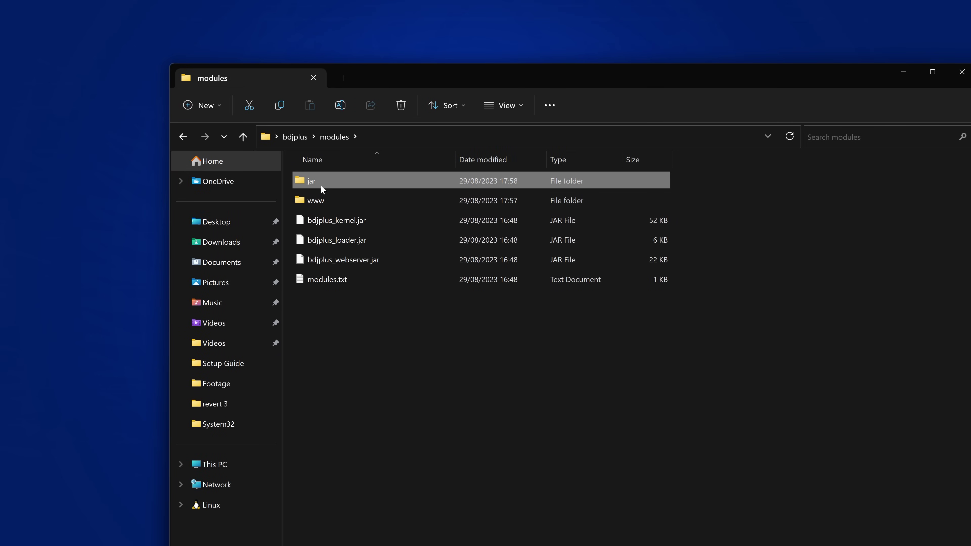
pyautogui.click(314, 204)
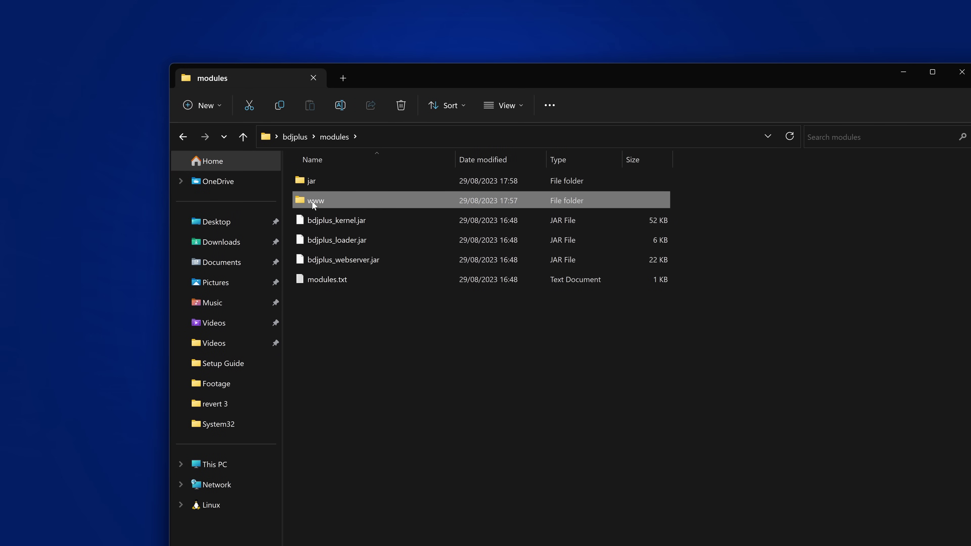
pyautogui.doubleClick(329, 182)
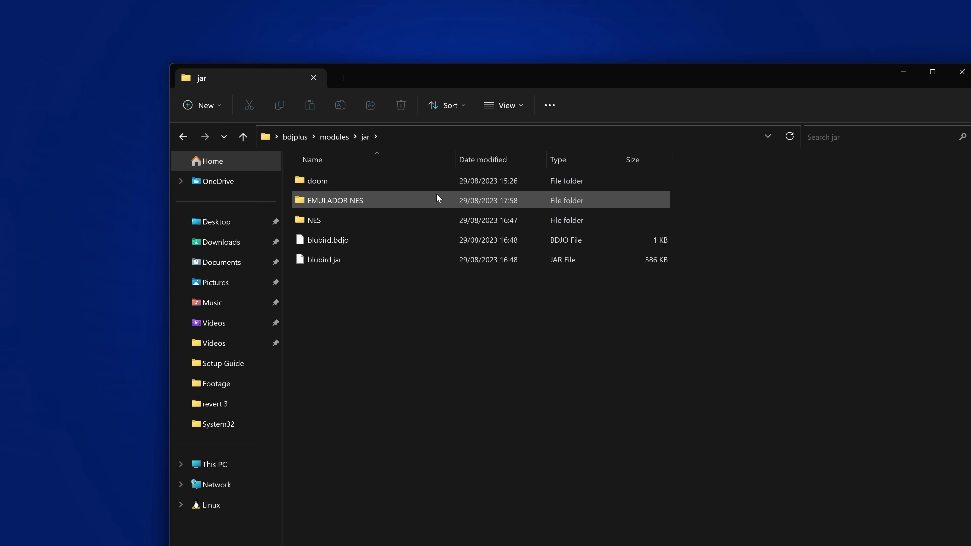
# Step: Look through the released Blu-Play games page, from Blubird and Doom down to The UFO Game
pyautogui.moveTo(436, 194)
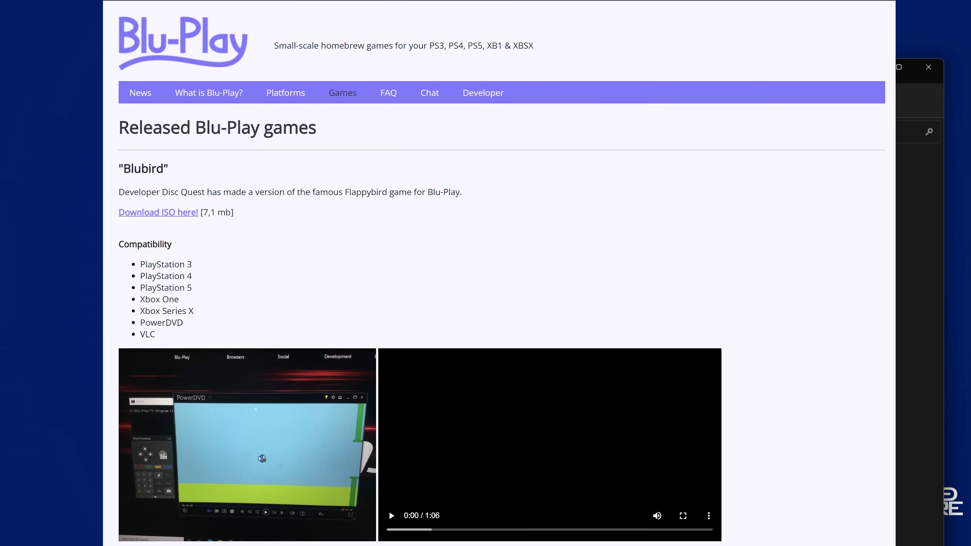
pyautogui.scroll(-3, 501, 273)
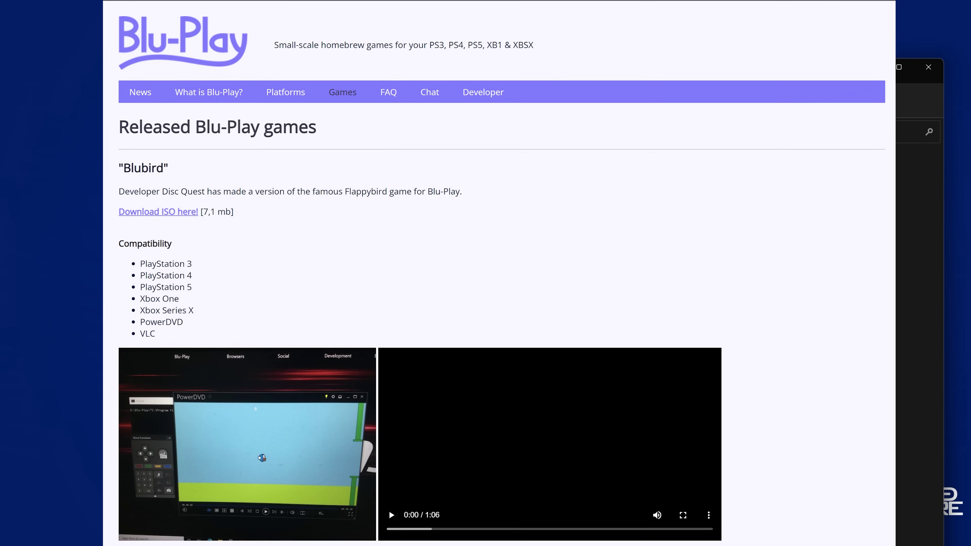
pyautogui.scroll(-8, 502, 273)
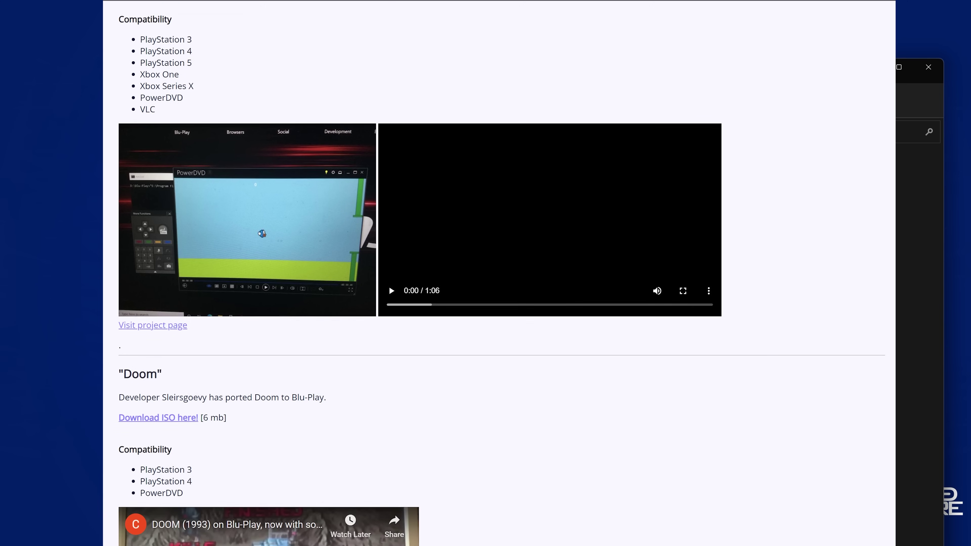
pyautogui.scroll(-5, 502, 273)
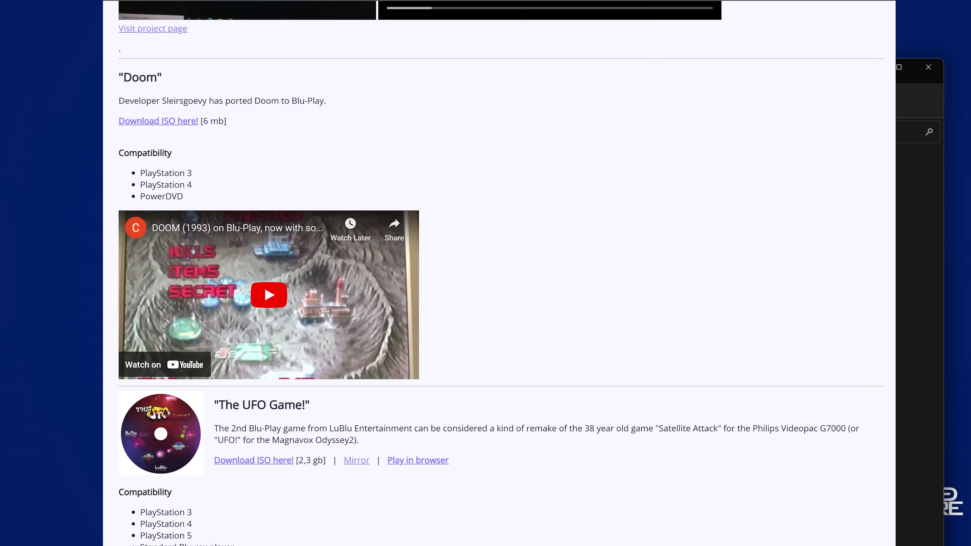
pyautogui.scroll(-6, 501, 273)
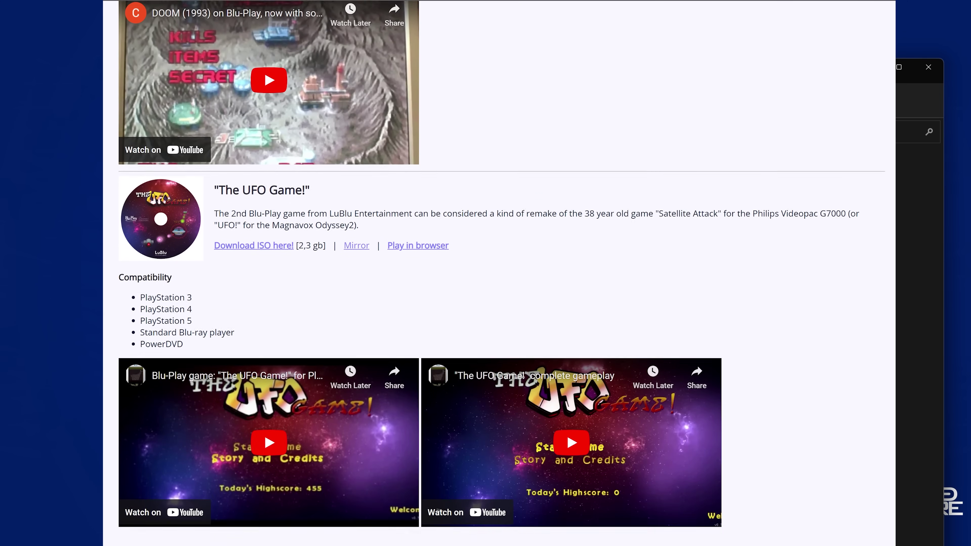
pyautogui.scroll(-10, 502, 273)
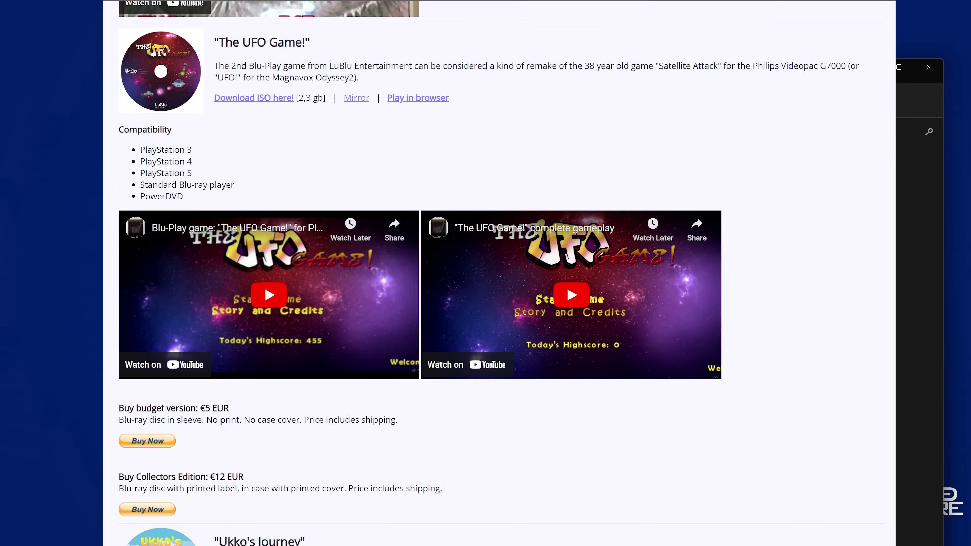
pyautogui.scroll(-3, 501, 273)
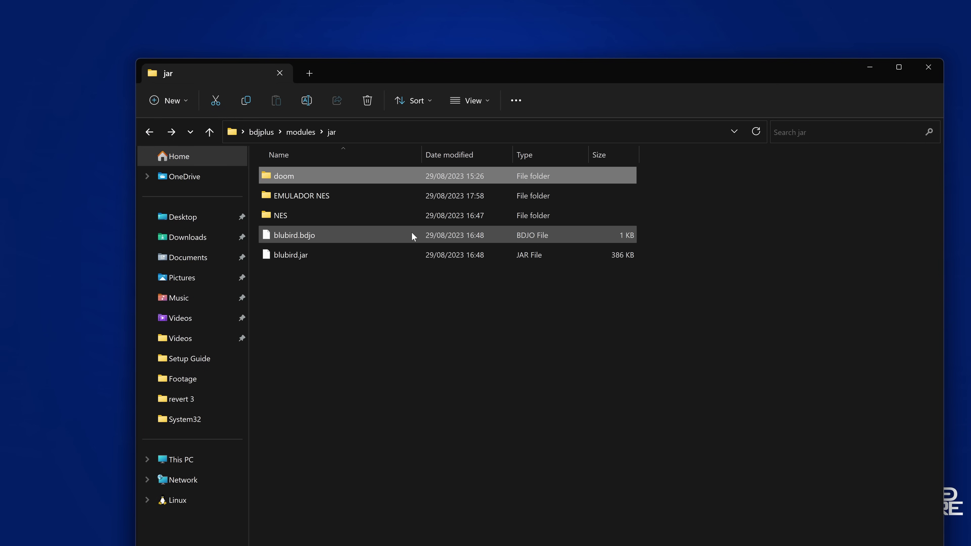
# Step: Examine the contents of the EMULADOR NES folder and the two blubird files in the jar folder
pyautogui.doubleClick(361, 198)
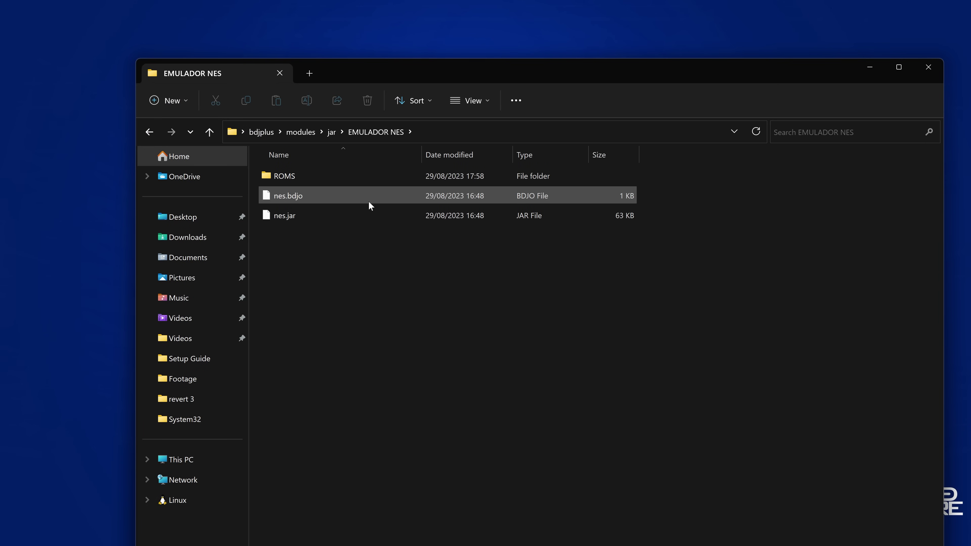
pyautogui.hotkey('alt', 'Left')
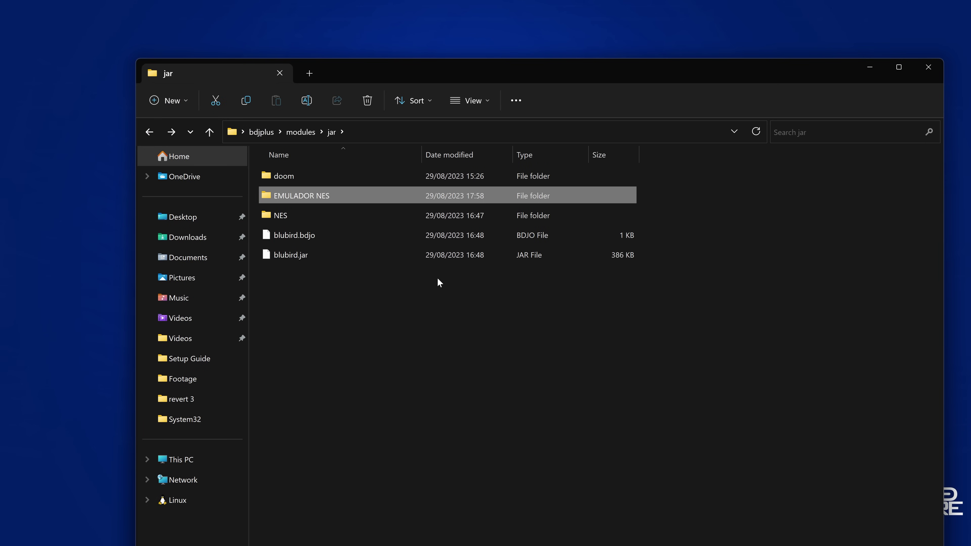
pyautogui.moveTo(349, 314); pyautogui.dragTo(415, 242)
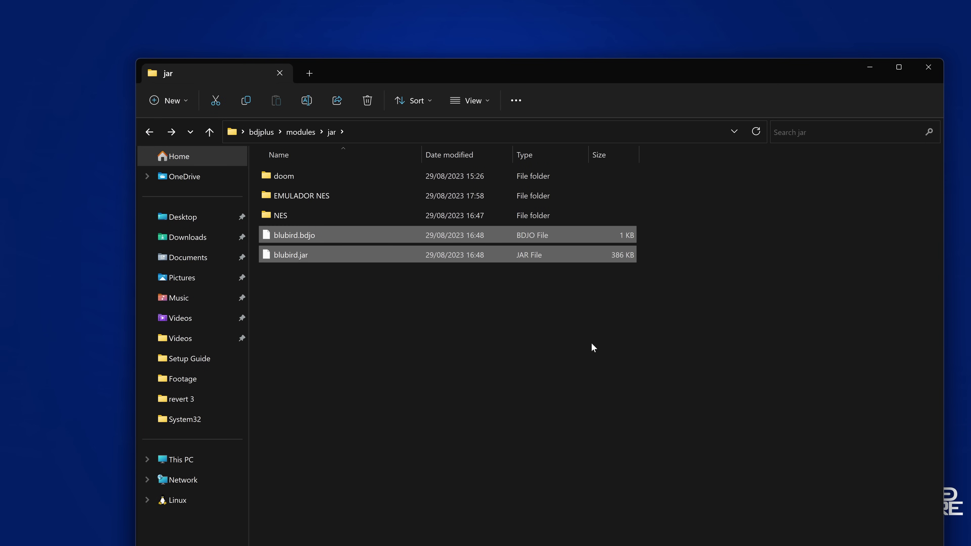
pyautogui.click(513, 333)
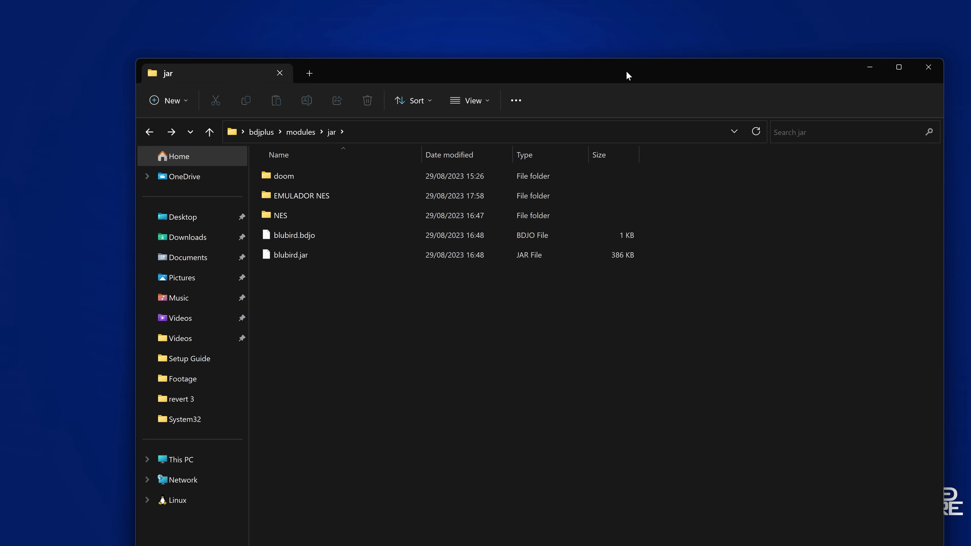
# Step: View the files in the desktop's BD-J TOOLS folder and close its window
pyautogui.moveTo(629, 73); pyautogui.dragTo(562, 221)
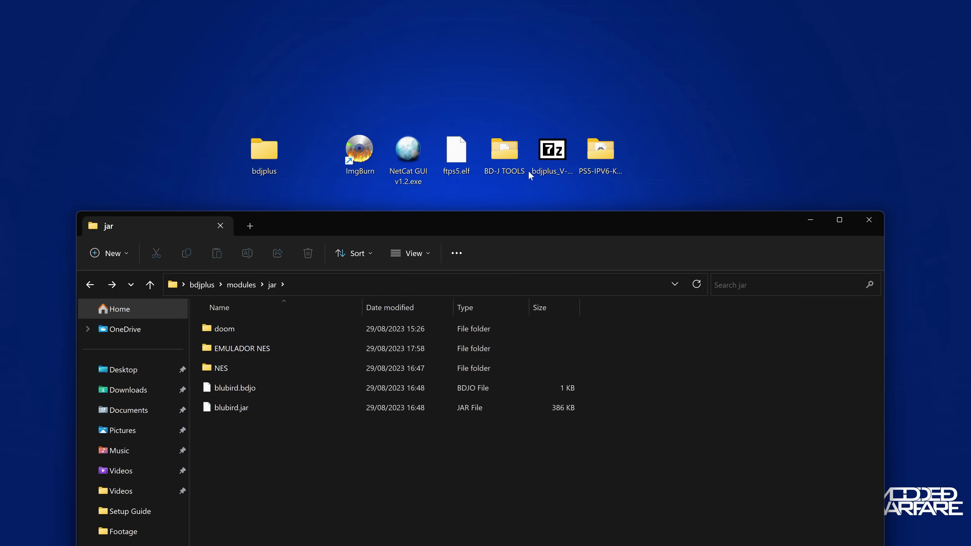
pyautogui.doubleClick(504, 153)
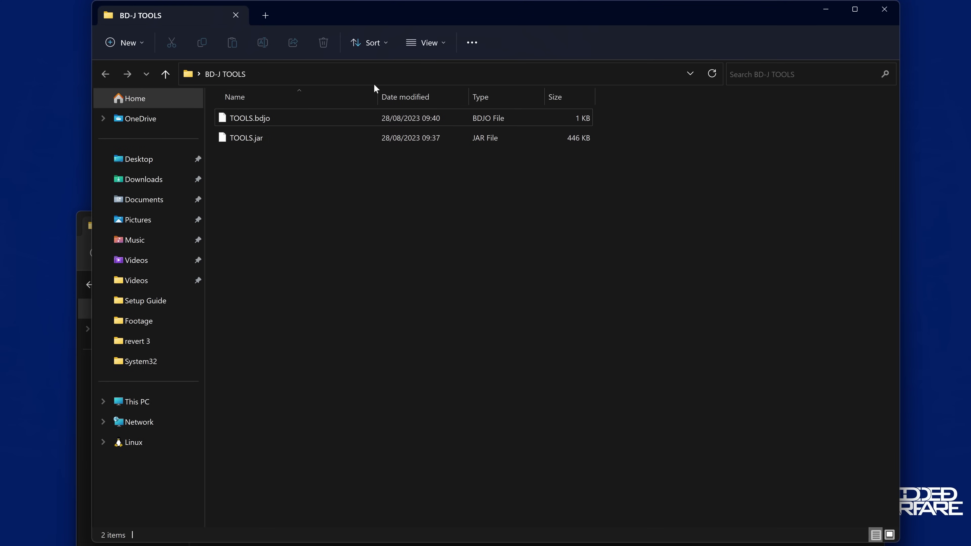
pyautogui.click(890, 14)
# Step: Move the BD-J TOOLS folder from the desktop into the jar folder of bdjplus
pyautogui.moveTo(520, 224); pyautogui.dragTo(555, 204)
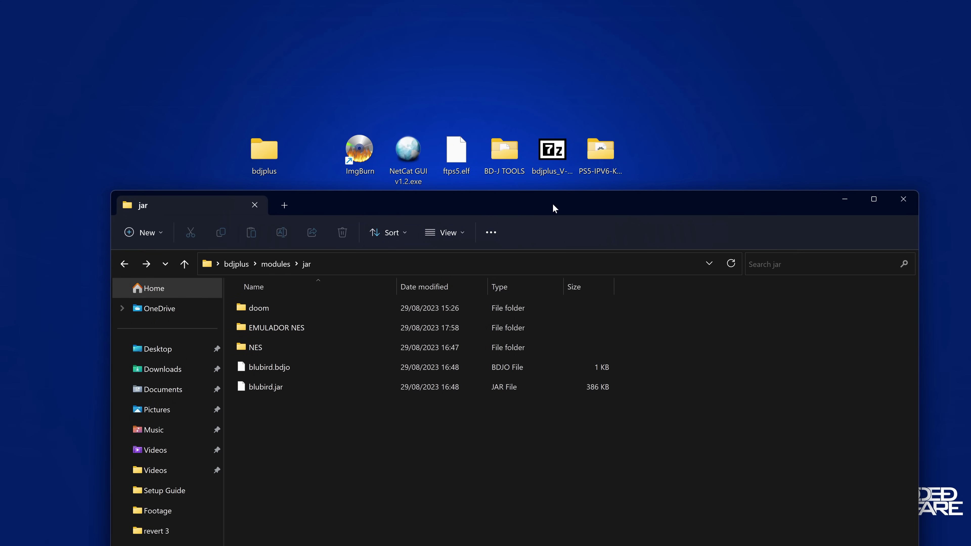
pyautogui.click(515, 152)
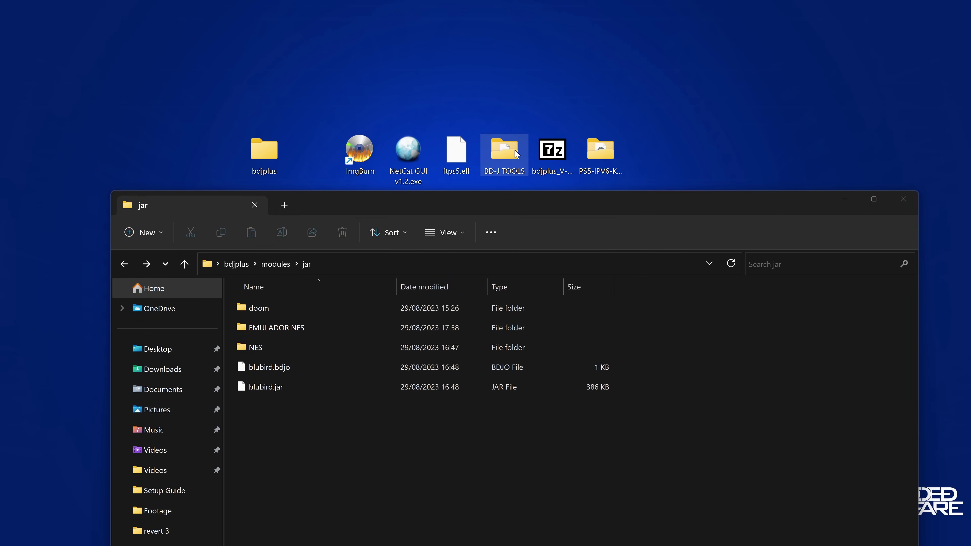
pyautogui.moveTo(515, 152); pyautogui.dragTo(337, 465)
pyautogui.moveTo(484, 200); pyautogui.dragTo(494, 61)
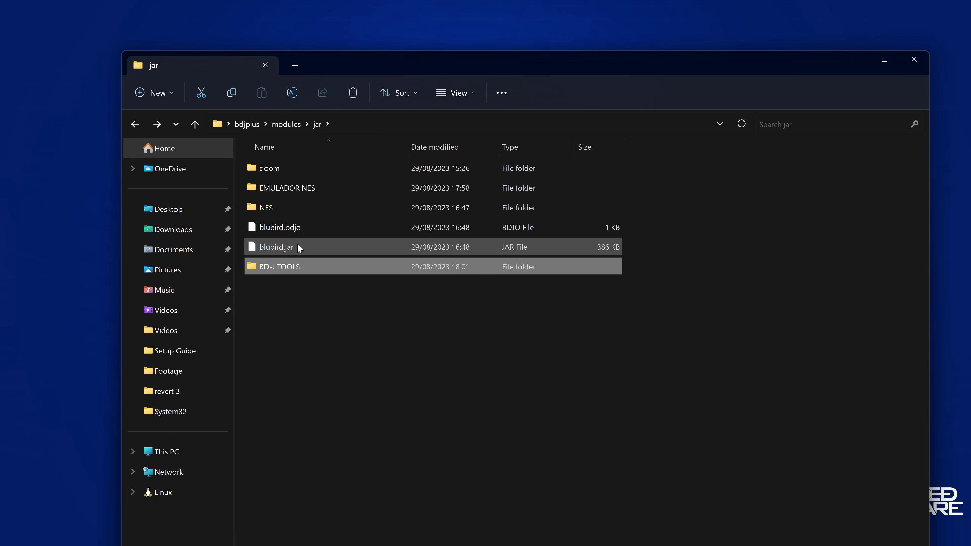
pyautogui.click(279, 247)
pyautogui.click(292, 233)
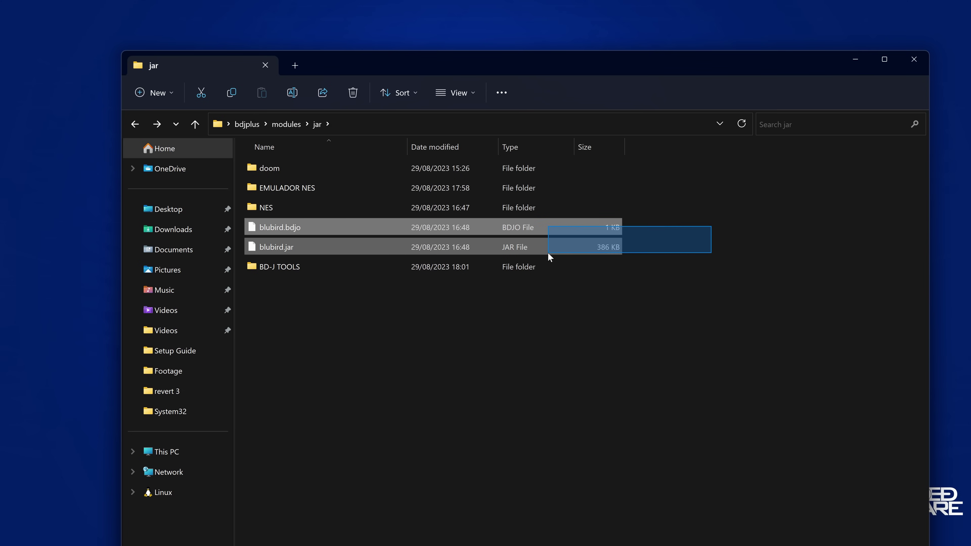
pyautogui.moveTo(548, 253); pyautogui.dragTo(549, 254)
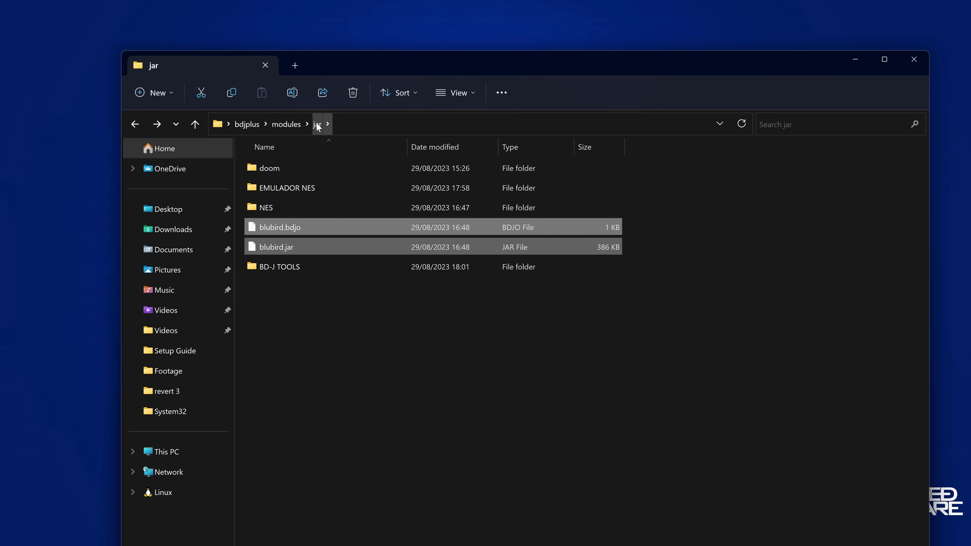
pyautogui.click(488, 429)
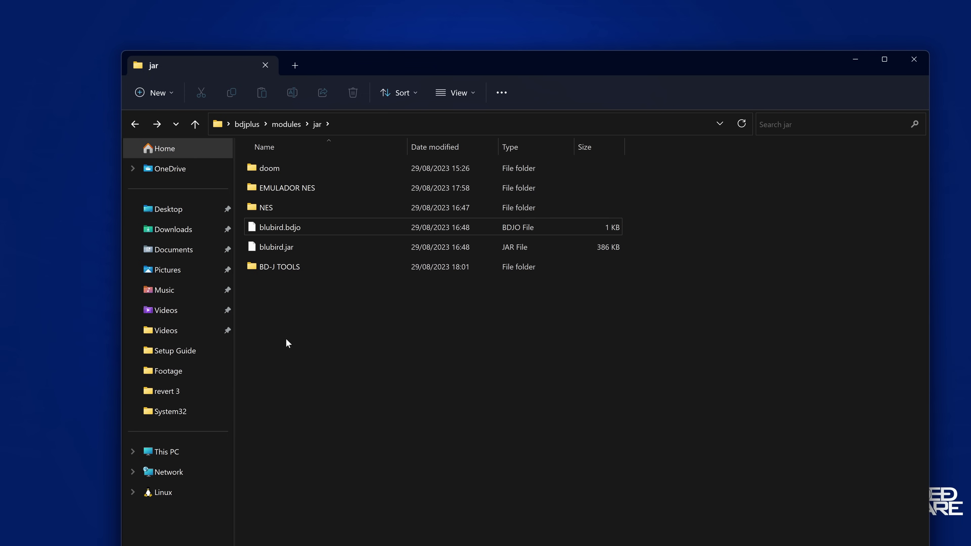
# Step: Create a folder named blubird inside the jar folder and move blubird.bdjo and blubird.jar into it
pyautogui.rightClick(320, 336)
pyautogui.moveTo(393, 485)
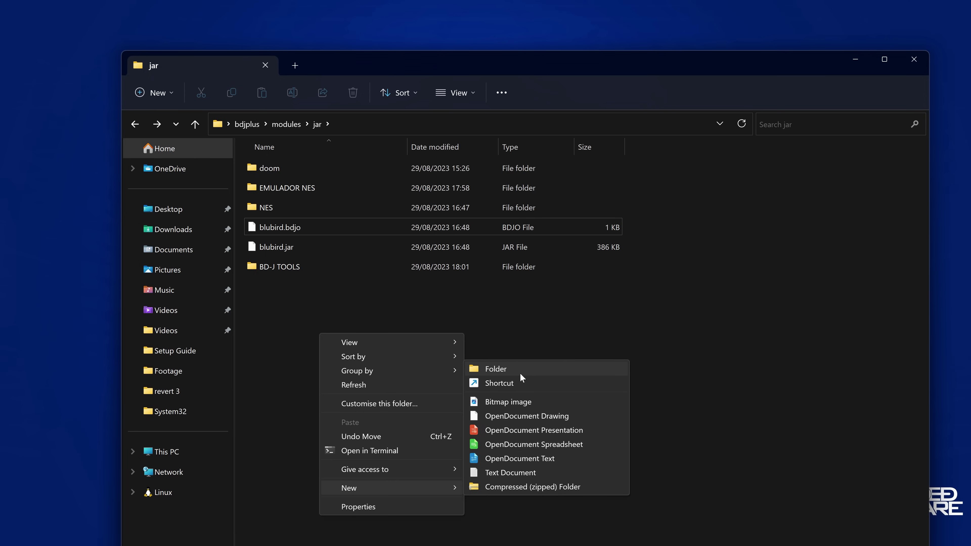
pyautogui.click(519, 373)
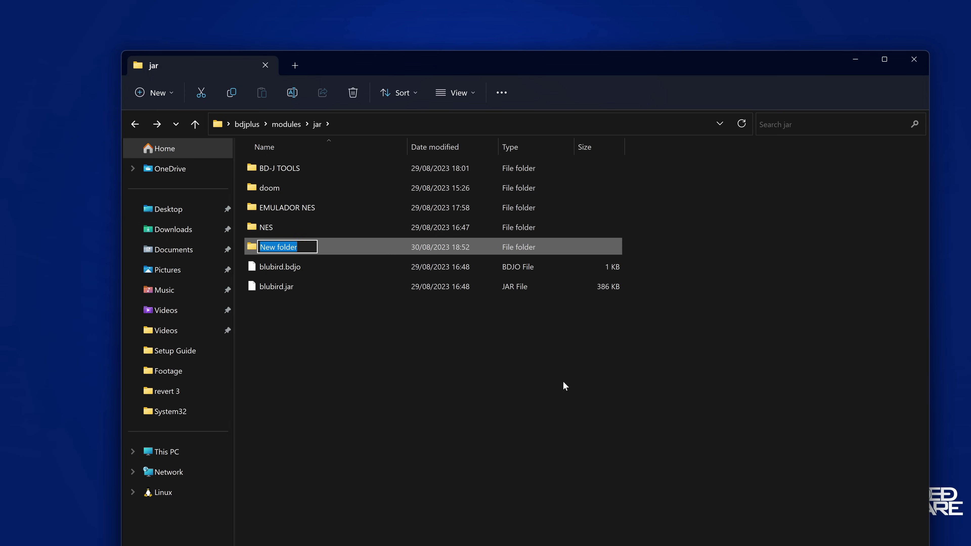
pyautogui.write('blu')
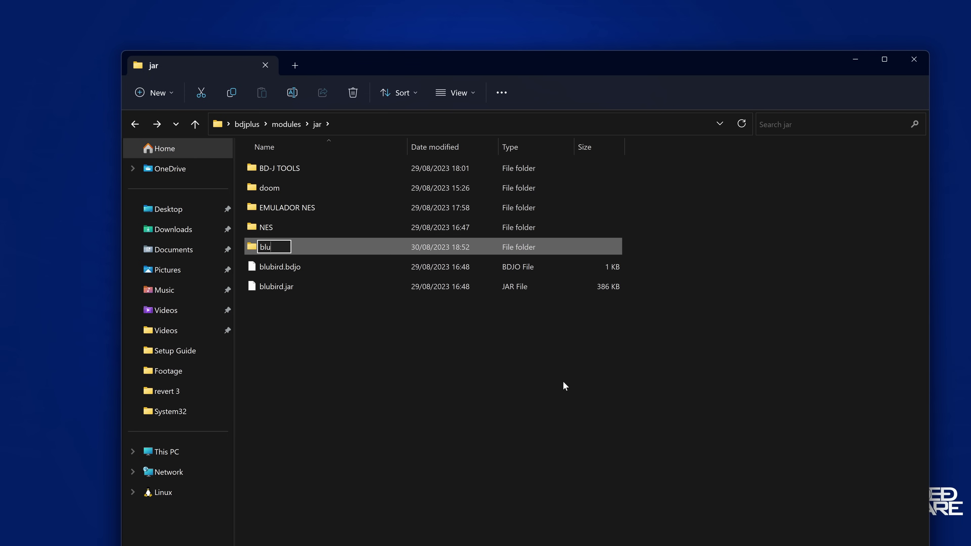
pyautogui.write('bird')
pyautogui.press('Return')
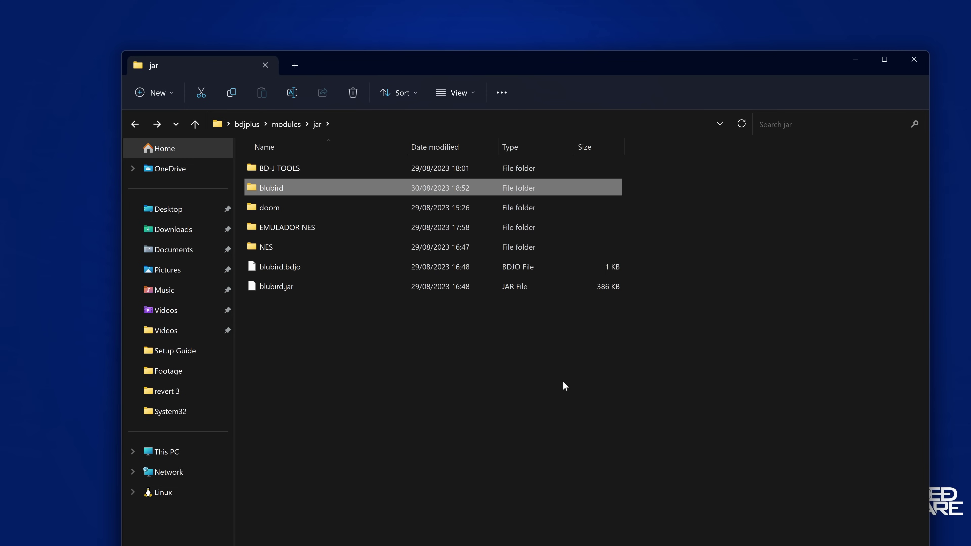
pyautogui.moveTo(313, 330); pyautogui.dragTo(317, 188)
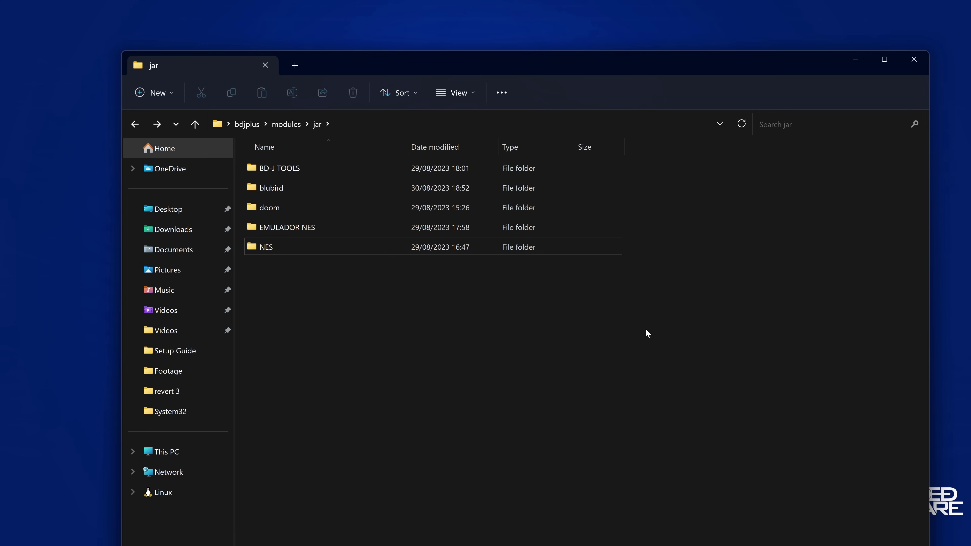
pyautogui.moveTo(609, 321); pyautogui.dragTo(513, 65)
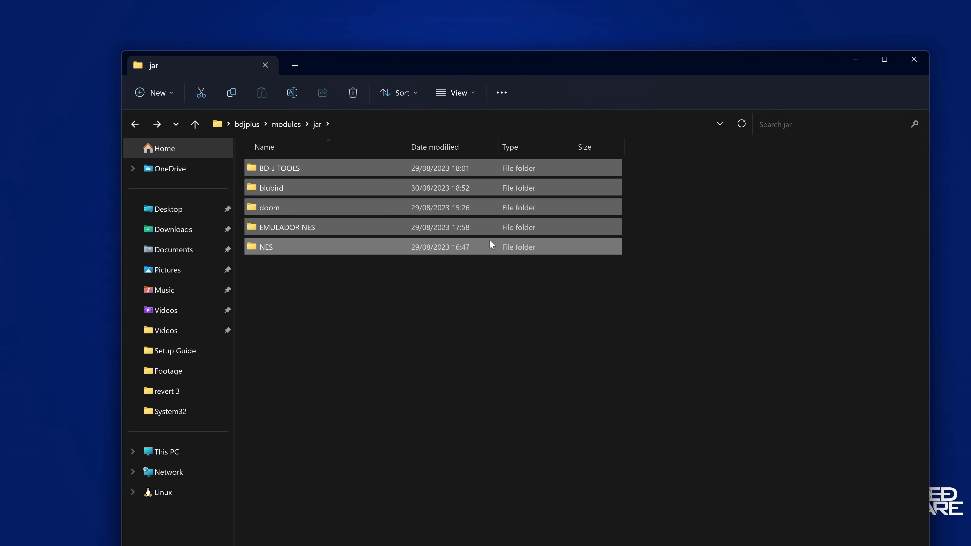
pyautogui.click(500, 278)
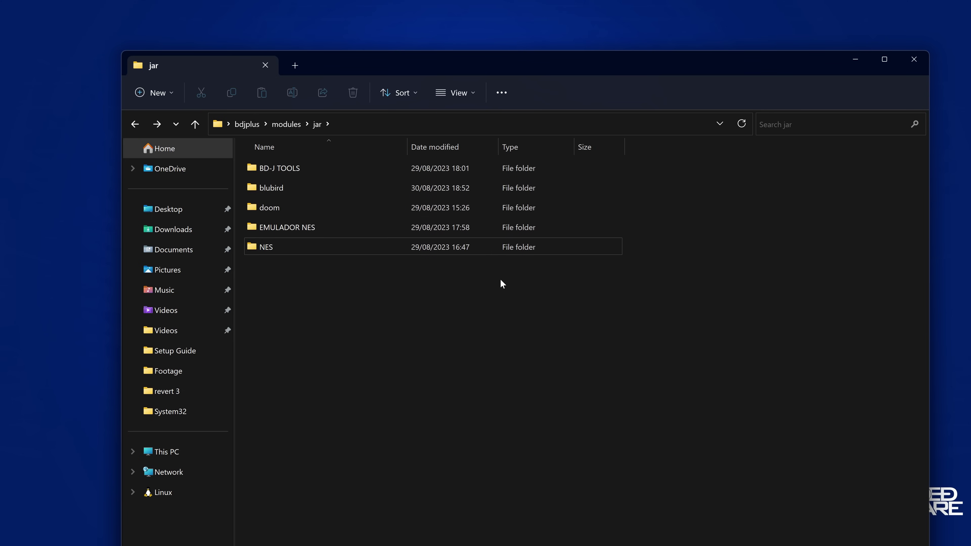
pyautogui.moveTo(501, 279); pyautogui.dragTo(571, 45)
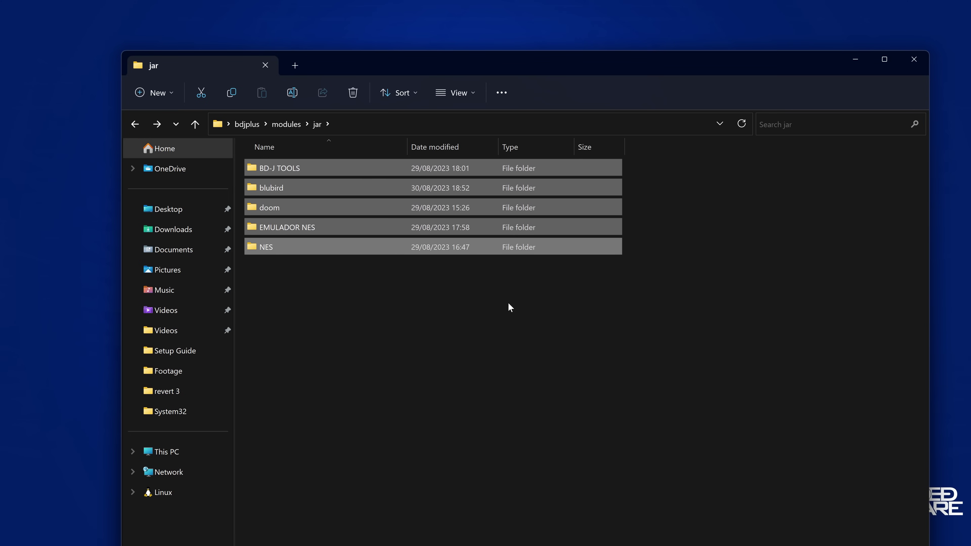
pyautogui.click(357, 329)
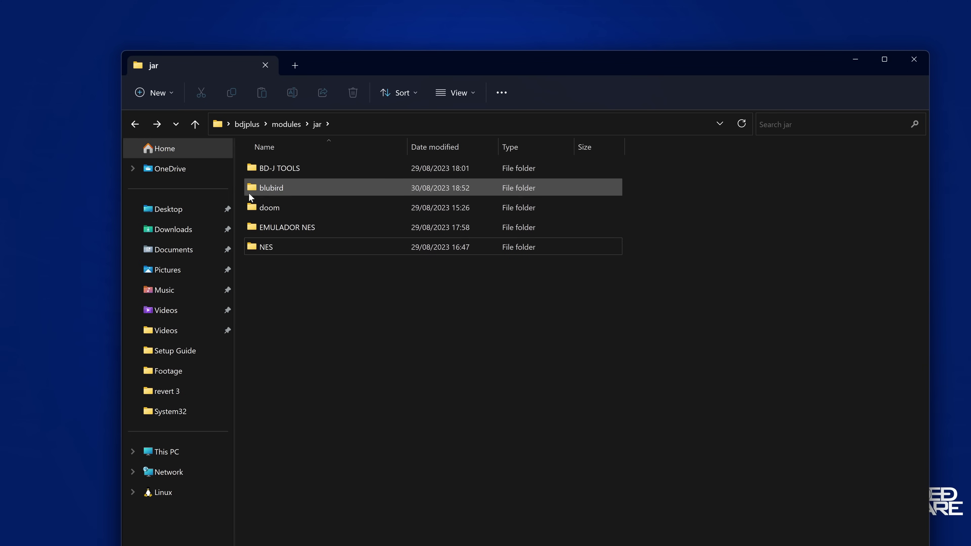
# Step: View the files inside the doom folder and return to the jar folder
pyautogui.doubleClick(300, 211)
pyautogui.click(317, 189)
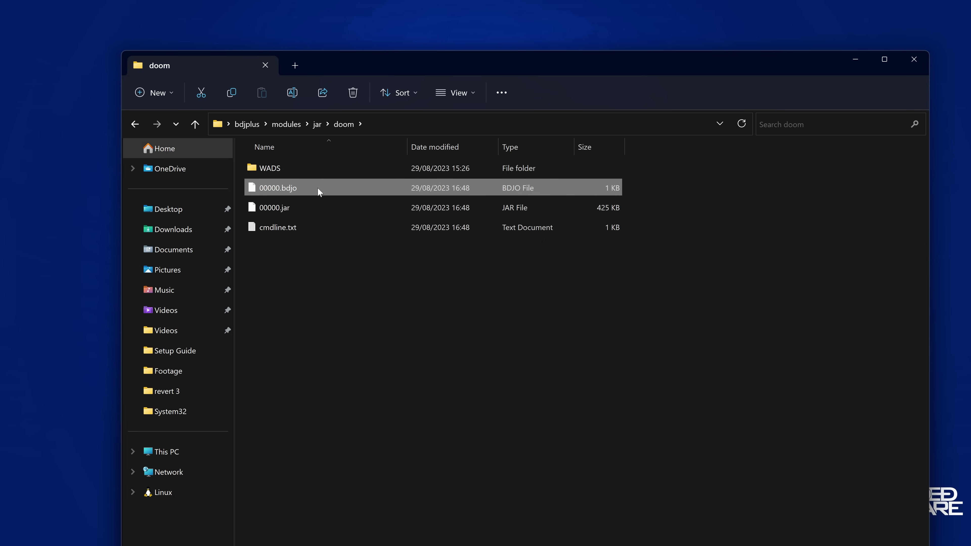
pyautogui.hotkey('alt', 'Left')
pyautogui.click(445, 258)
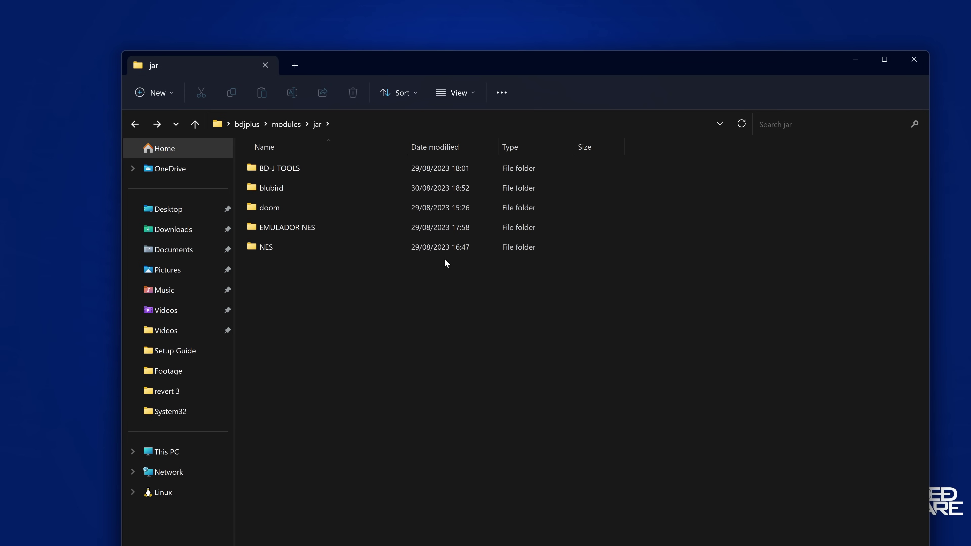
# Step: Go up to the modules folder and look over the www folder and the bdjplus webserver, loader and kernel JAR files
pyautogui.hotkey('alt', 'Left')
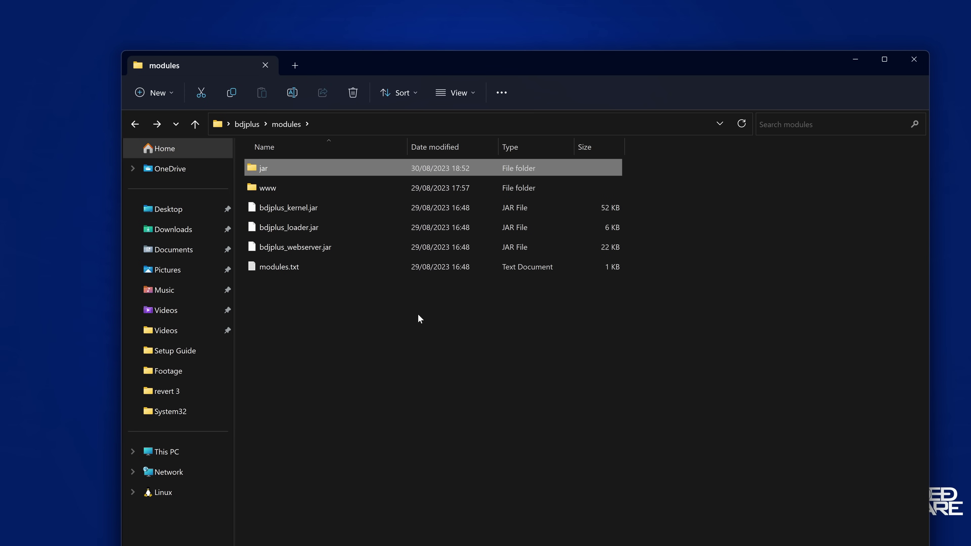
pyautogui.click(267, 187)
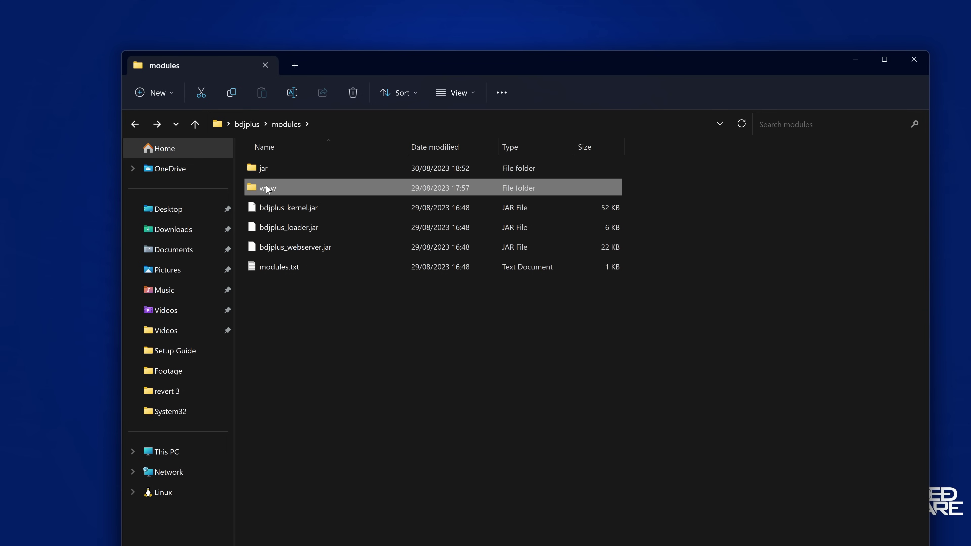
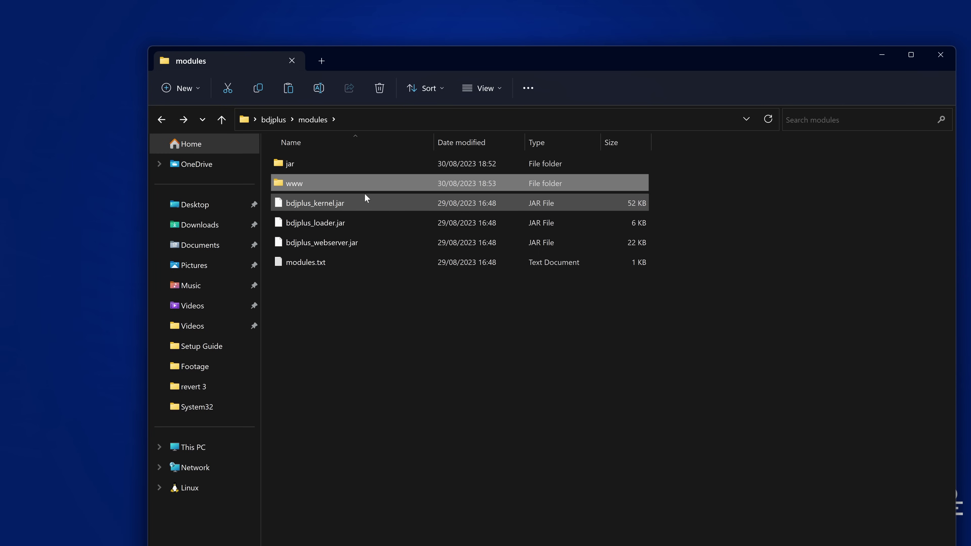
pyautogui.click(308, 244)
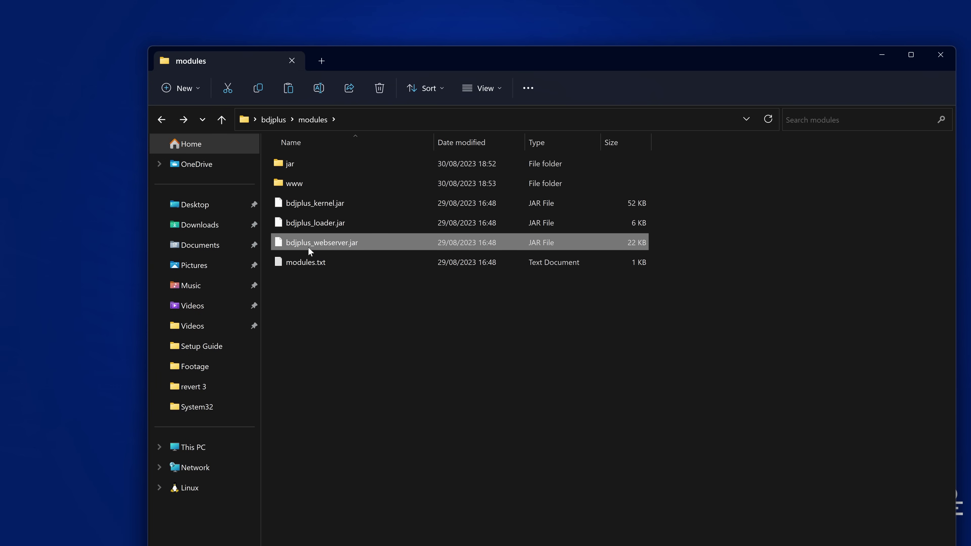
pyautogui.click(346, 222)
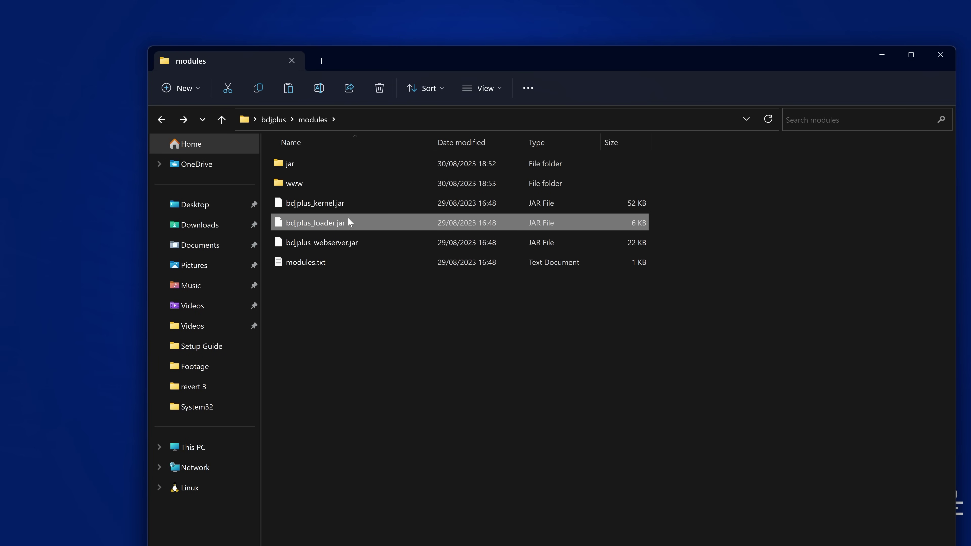
pyautogui.click(342, 205)
pyautogui.click(529, 401)
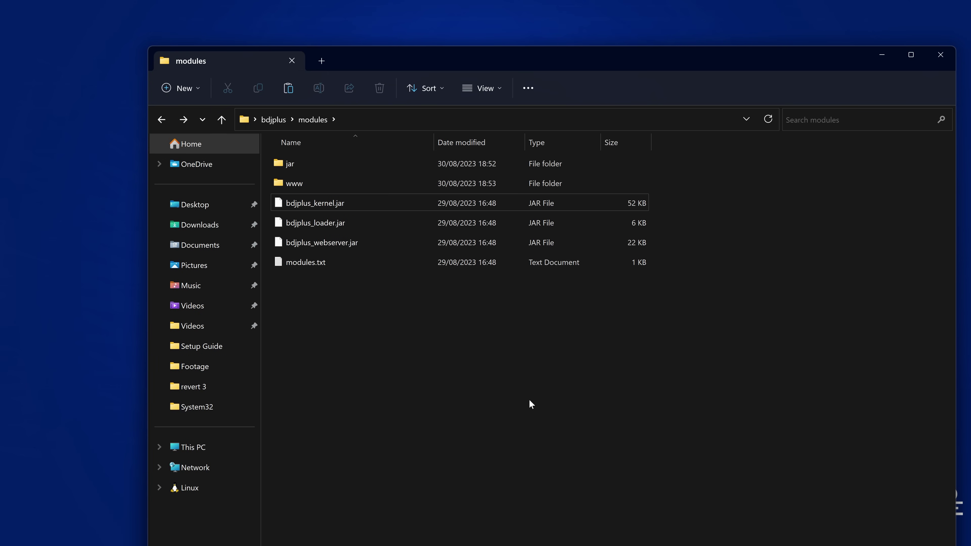
# Step: Go up to the bdjplus folder, view its modules folder and bdjstack.jar, and minimise the window
pyautogui.press('BackSpace')
pyautogui.click(483, 383)
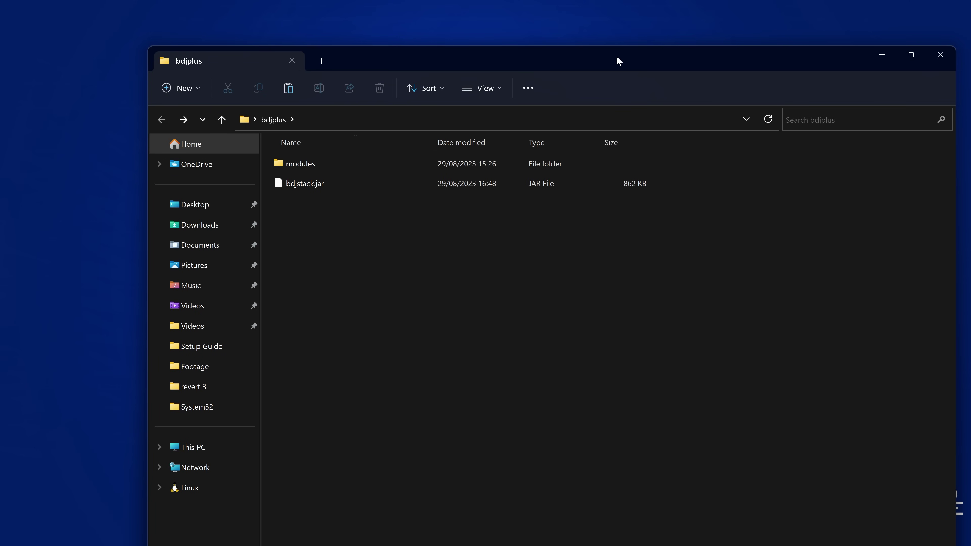
pyautogui.moveTo(617, 56); pyautogui.dragTo(609, 202)
pyautogui.moveTo(394, 369); pyautogui.dragTo(510, 232)
pyautogui.doubleClick(618, 210)
pyautogui.moveTo(795, 18); pyautogui.dragTo(899, 75)
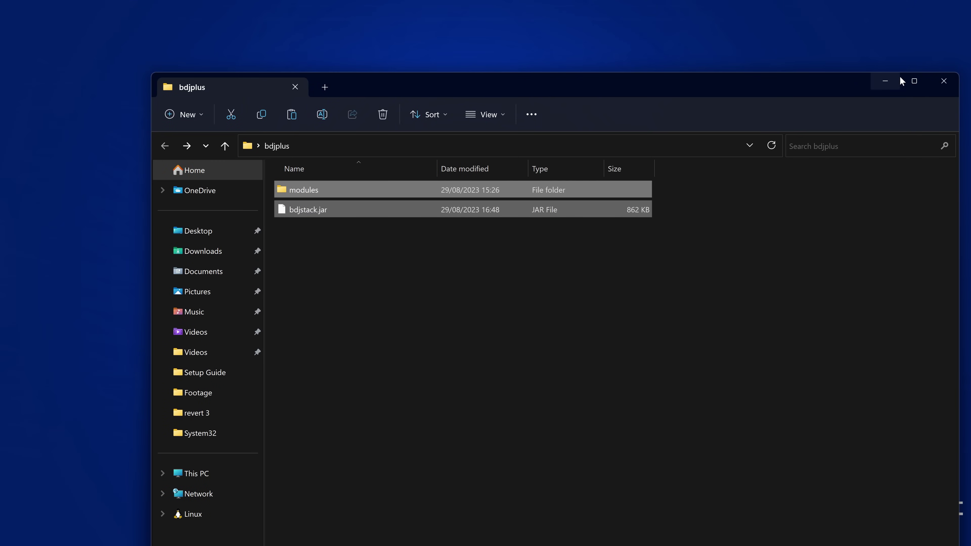
pyautogui.click(898, 79)
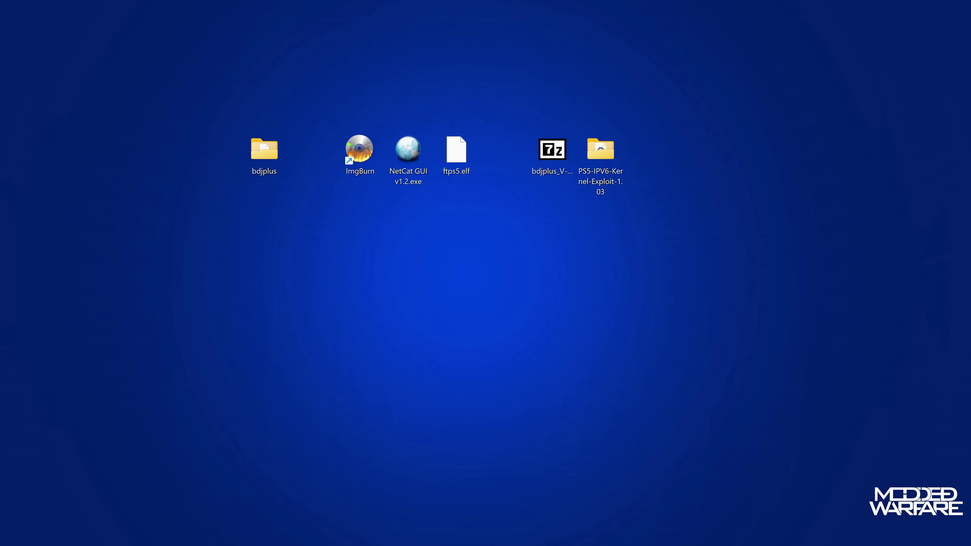
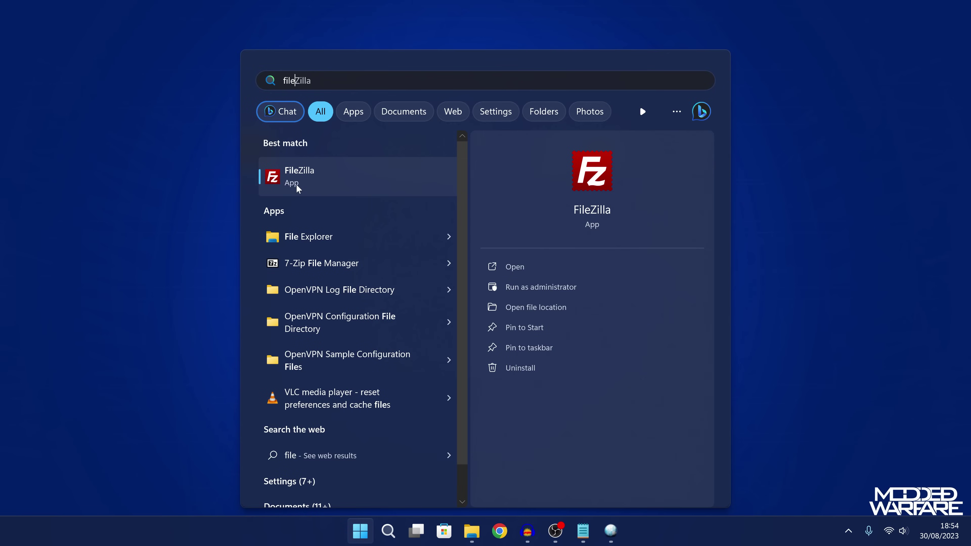
# Step: Launch FileZilla and connect to the FTP server at host 192.168.137.219 on port 1337
pyautogui.click(298, 188)
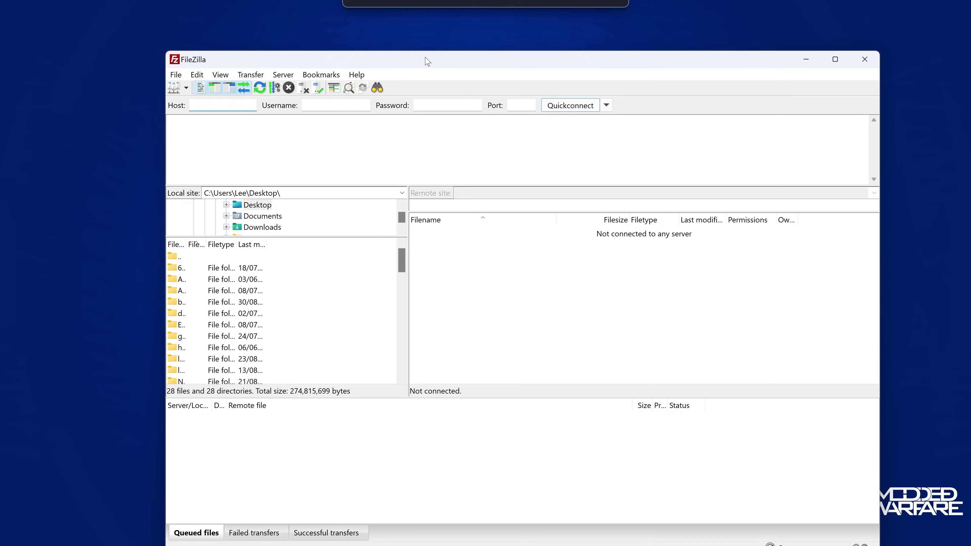
pyautogui.moveTo(427, 61); pyautogui.dragTo(420, 46)
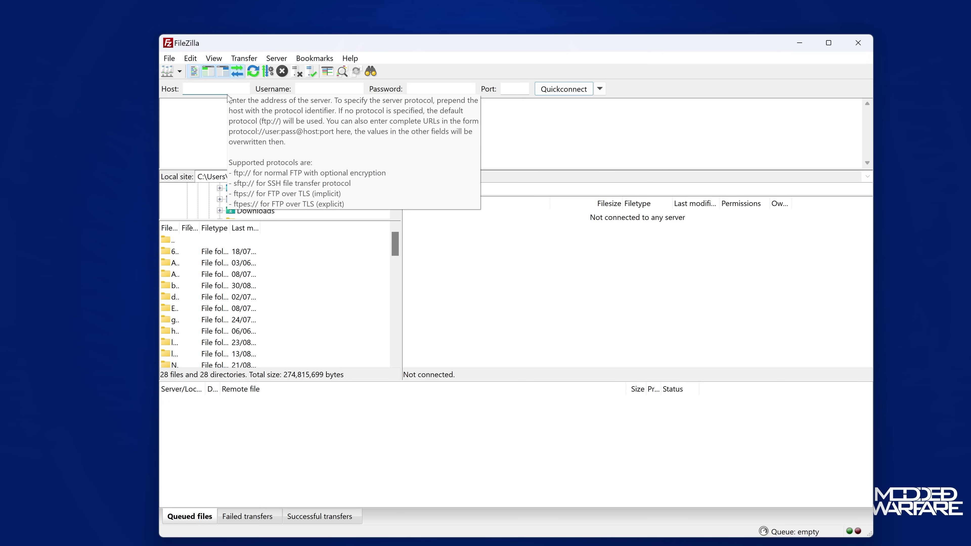
pyautogui.write('192.168.137.')
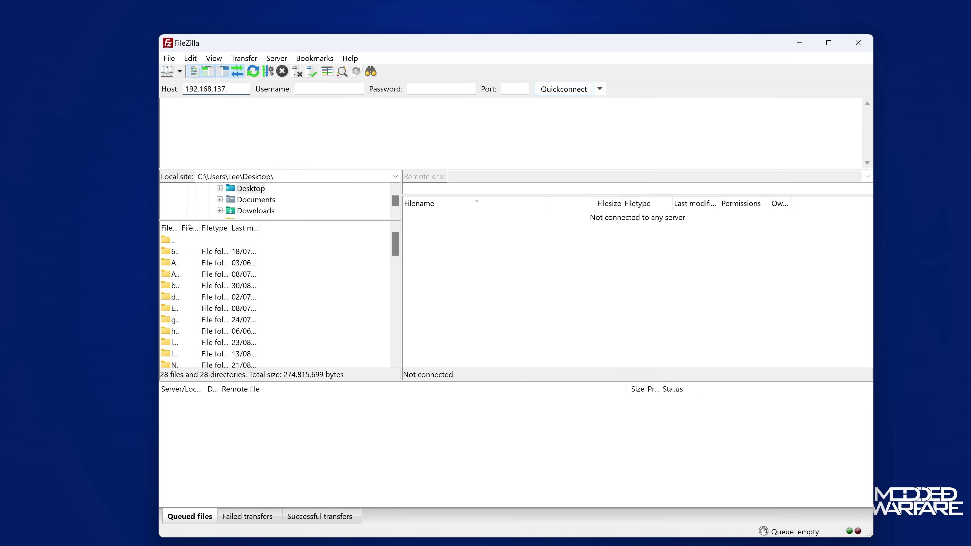
pyautogui.write('219')
pyautogui.click(514, 89)
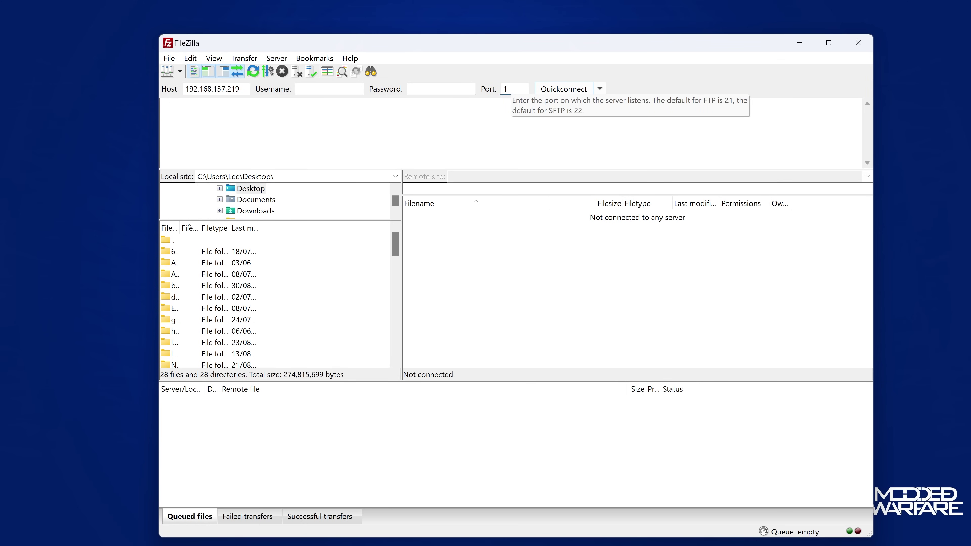
pyautogui.write('1337')
pyautogui.click(537, 91)
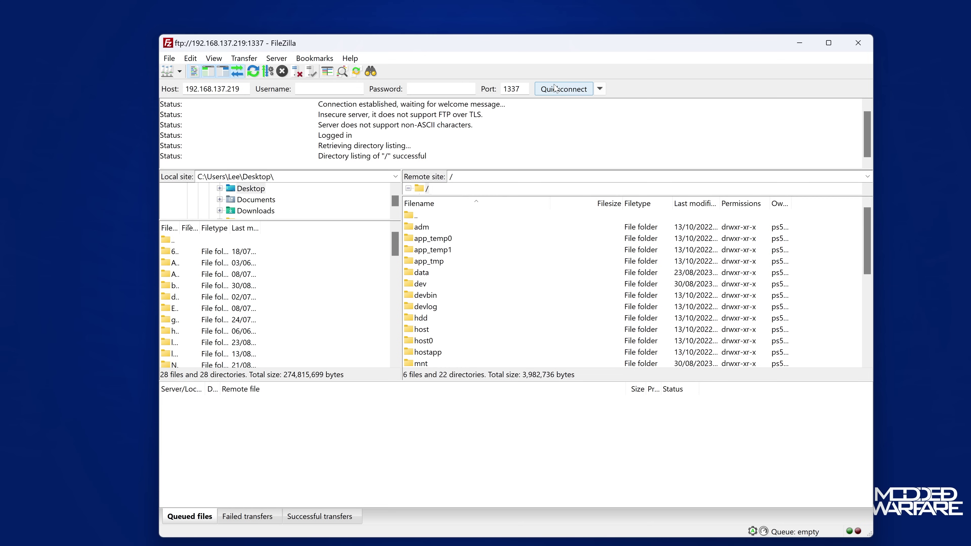
# Step: Enlarge the local and remote file lists and look through the folders in the remote root directory
pyautogui.moveTo(408, 380); pyautogui.dragTo(389, 462)
pyautogui.scroll(-3, 451, 380)
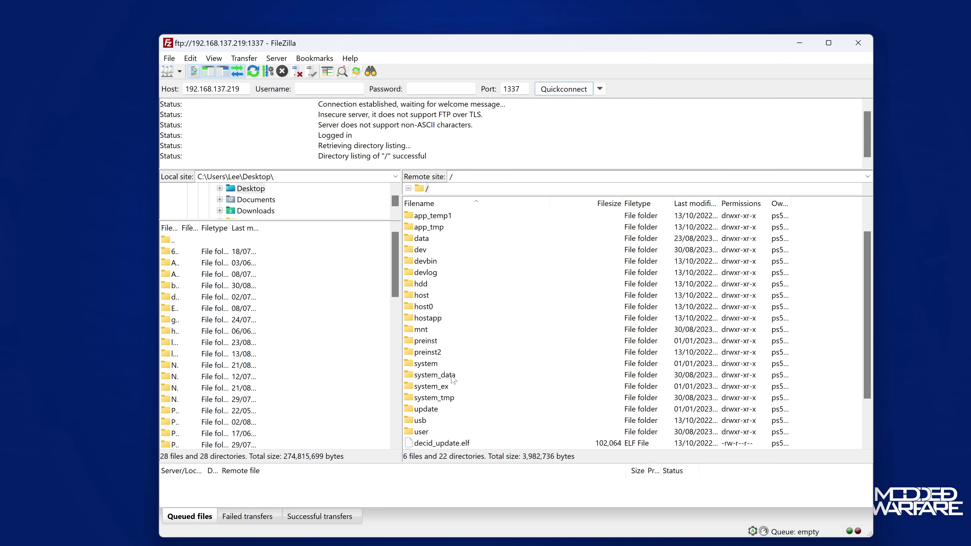
pyautogui.scroll(3, 449, 367)
pyautogui.scroll(-2, 448, 364)
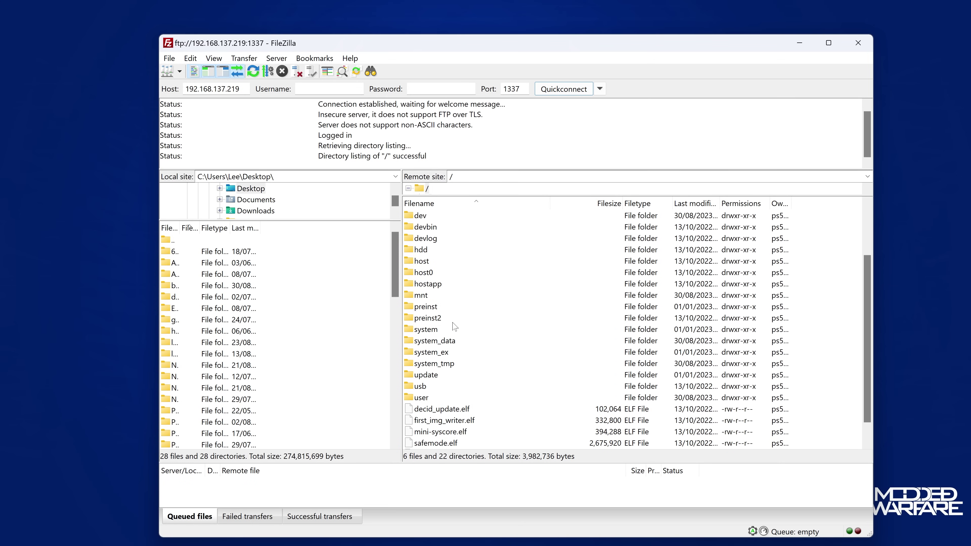
pyautogui.scroll(2, 439, 230)
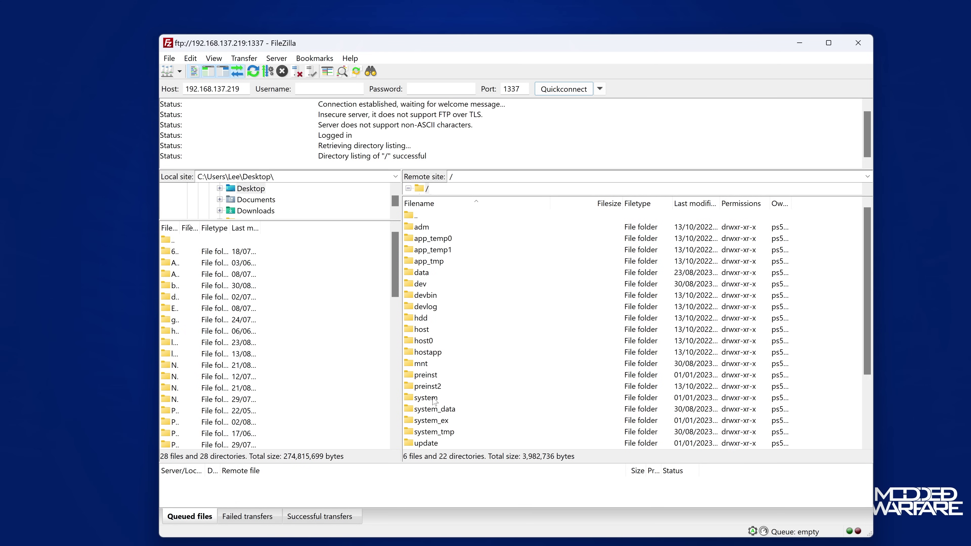
# Step: Go into the remote folder /system_ex/app/NPXS40140 on the FTP server
pyautogui.scroll(-2, 435, 402)
pyautogui.click(444, 352)
pyautogui.doubleClick(444, 353)
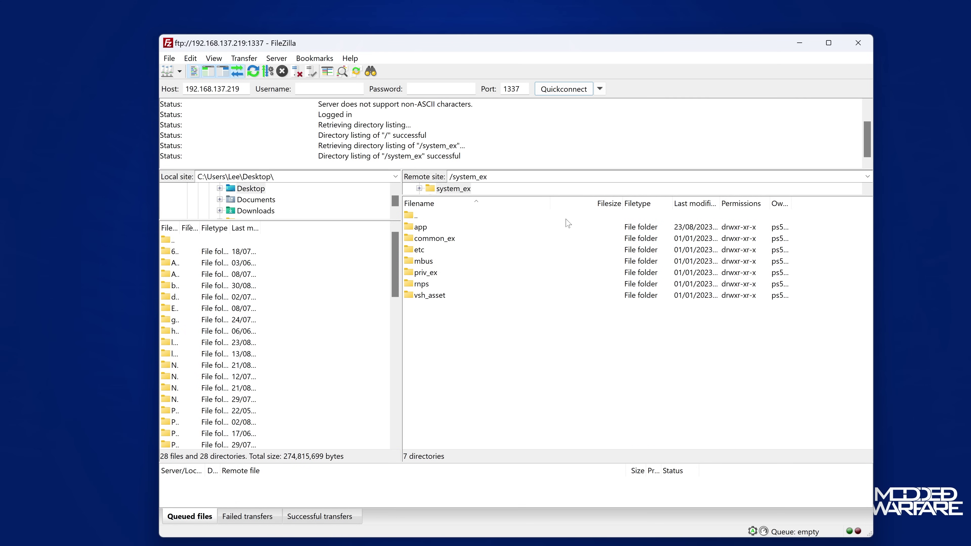
pyautogui.click(429, 228)
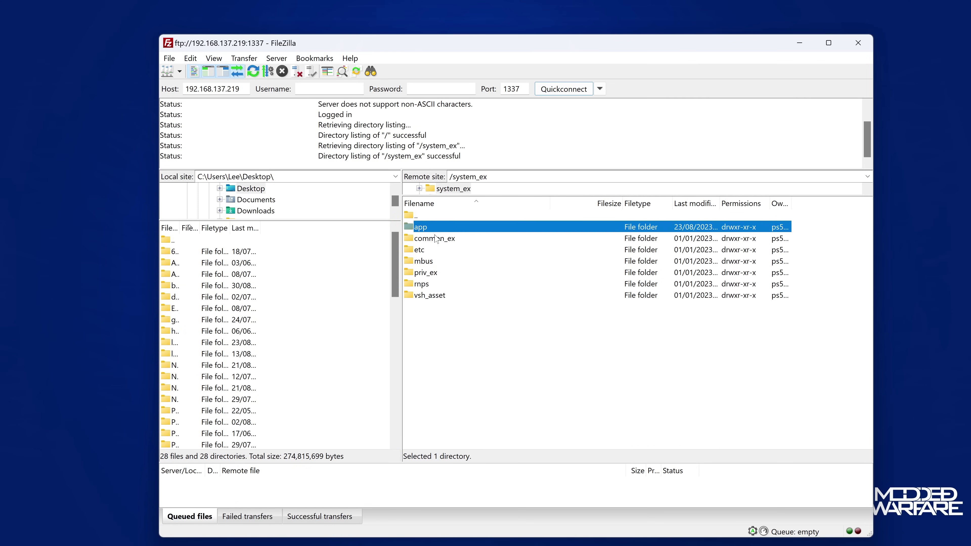
pyautogui.doubleClick(453, 229)
pyautogui.click(423, 356)
pyautogui.click(426, 342)
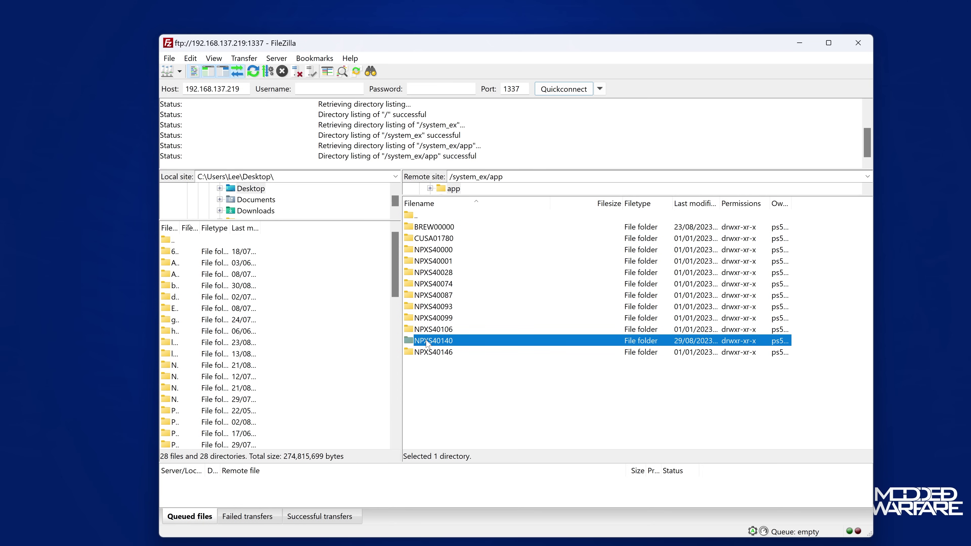
pyautogui.doubleClick(452, 342)
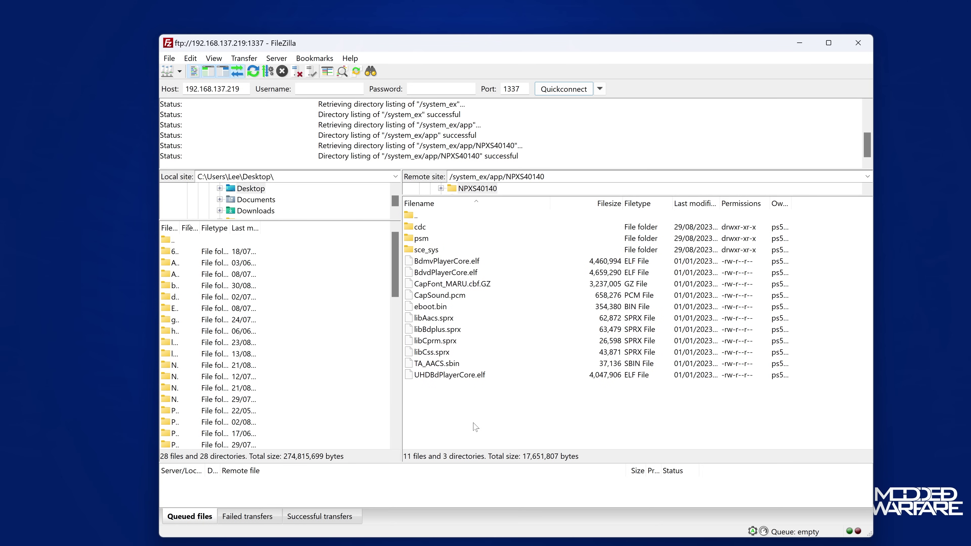
# Step: Look over the NPXS40140 files, open its cdc folder and view the bin, conf and lib folders and bdjstack.jar
pyautogui.moveTo(461, 414); pyautogui.dragTo(636, 228)
pyautogui.moveTo(509, 417); pyautogui.dragTo(663, 233)
pyautogui.click(589, 402)
pyautogui.moveTo(521, 42); pyautogui.dragTo(506, 38)
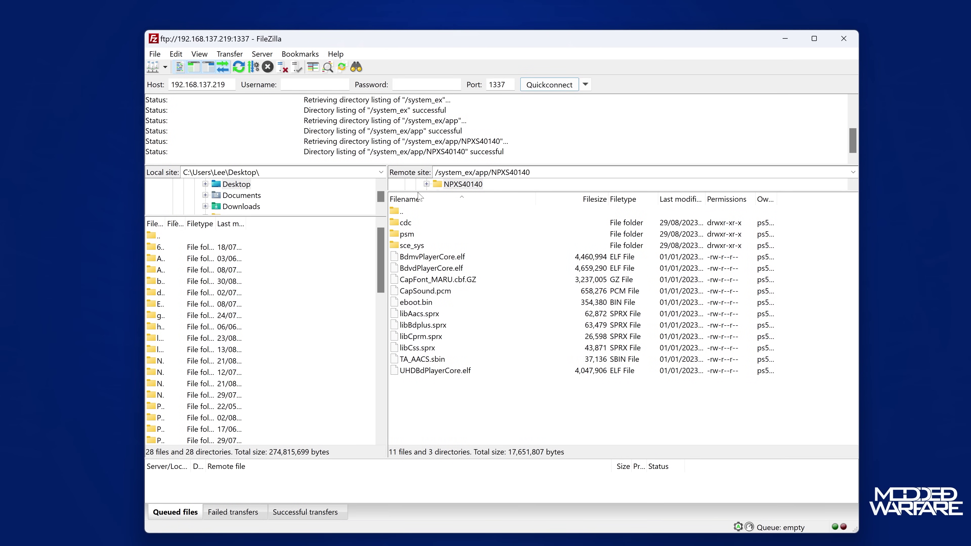
pyautogui.click(408, 226)
pyautogui.doubleClick(423, 228)
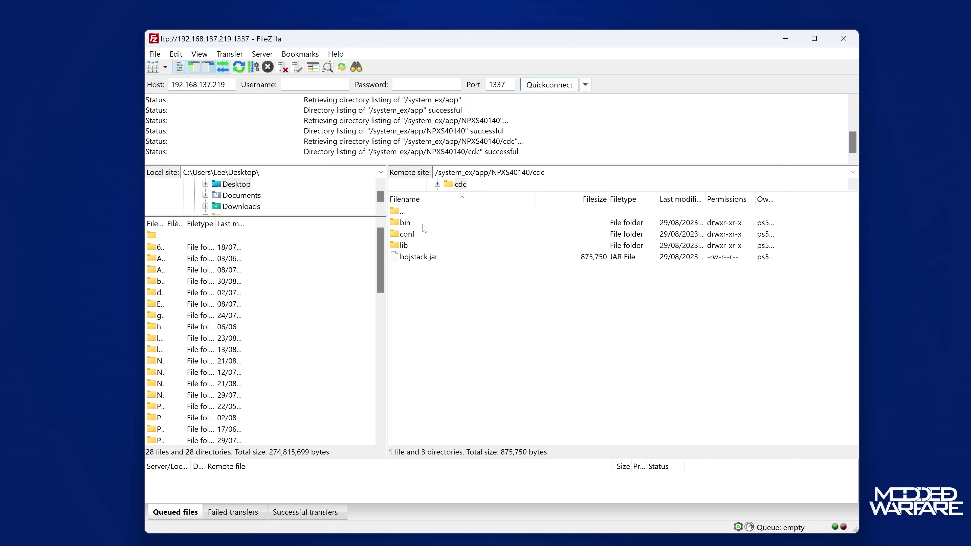
pyautogui.moveTo(513, 337); pyautogui.dragTo(433, 226)
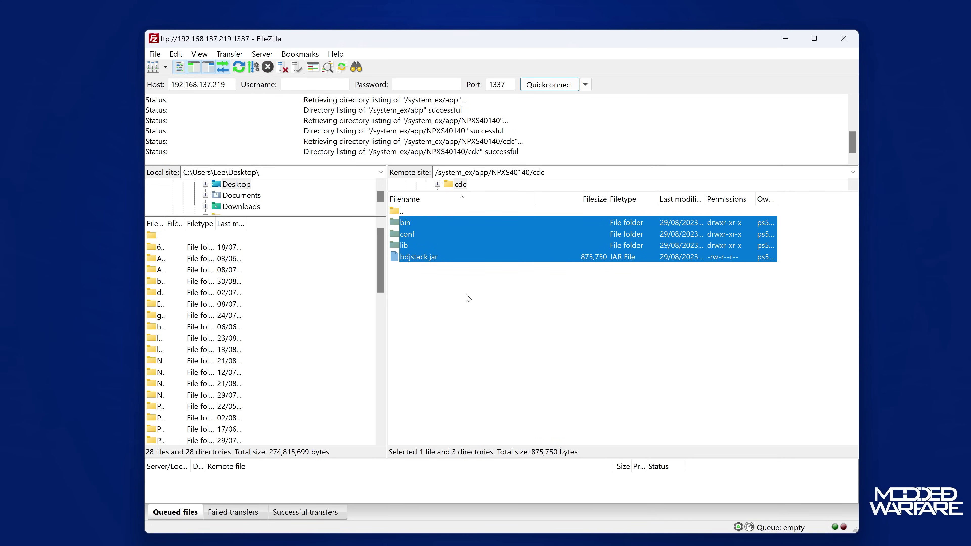
pyautogui.click(519, 325)
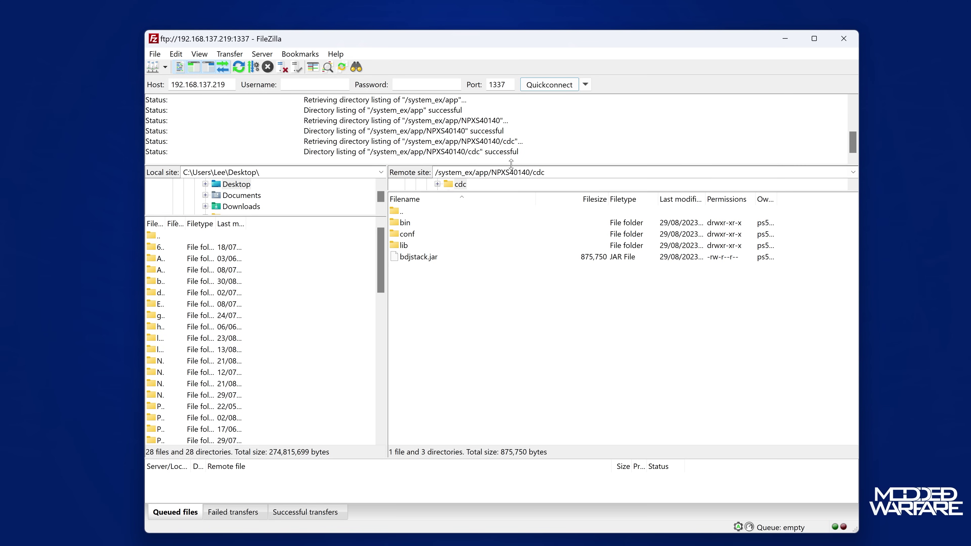
# Step: Enlarge the message log and send the custom raw FTP command MTRW to the server
pyautogui.moveTo(511, 163); pyautogui.dragTo(505, 189)
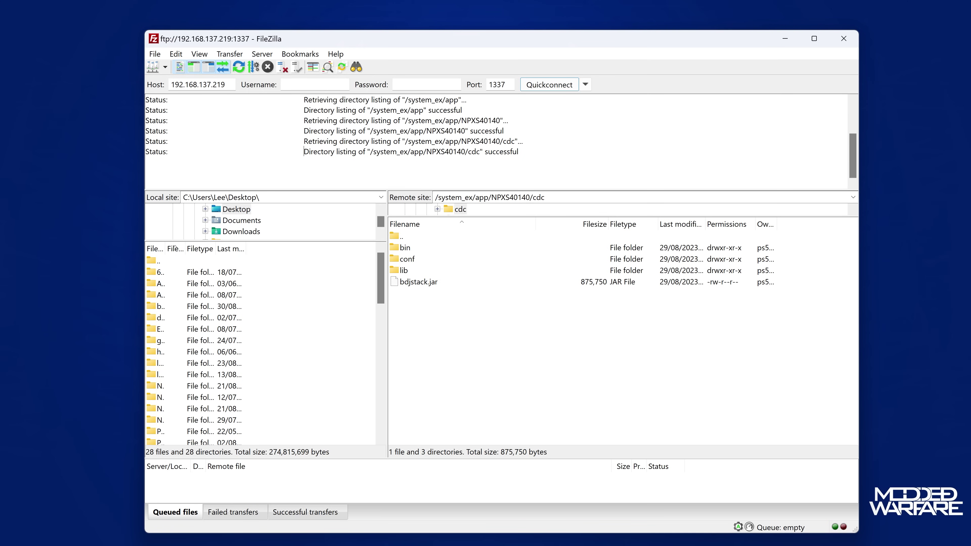
pyautogui.moveTo(313, 131); pyautogui.dragTo(480, 152)
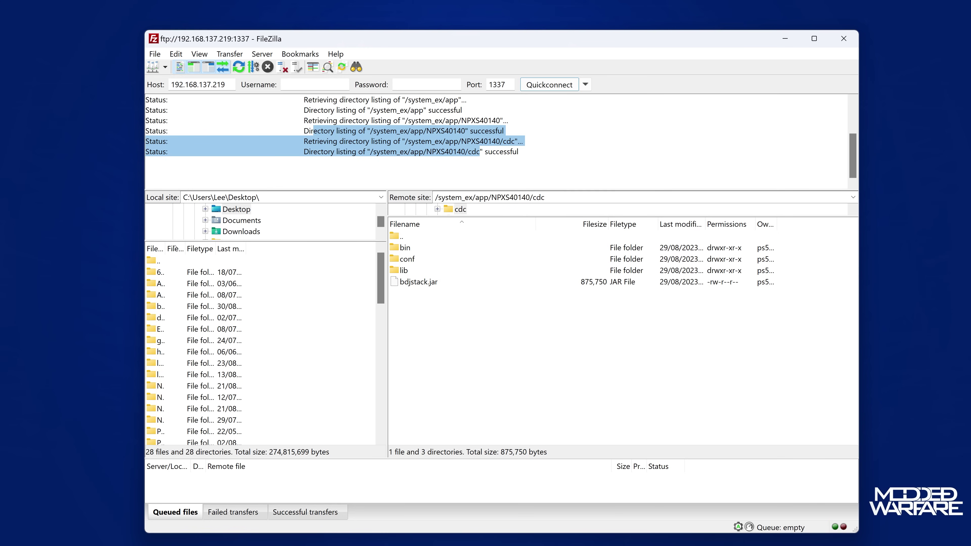
pyautogui.rightClick(291, 172)
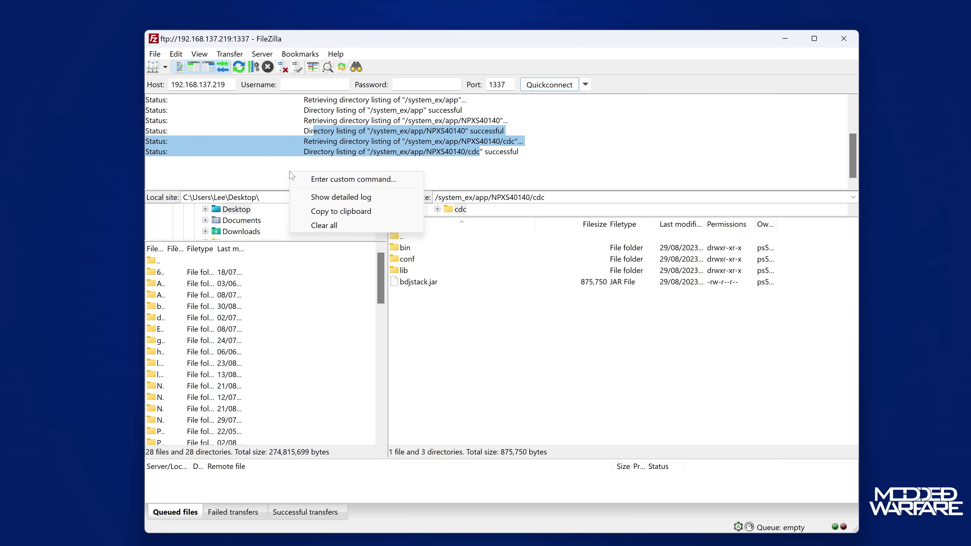
pyautogui.click(354, 180)
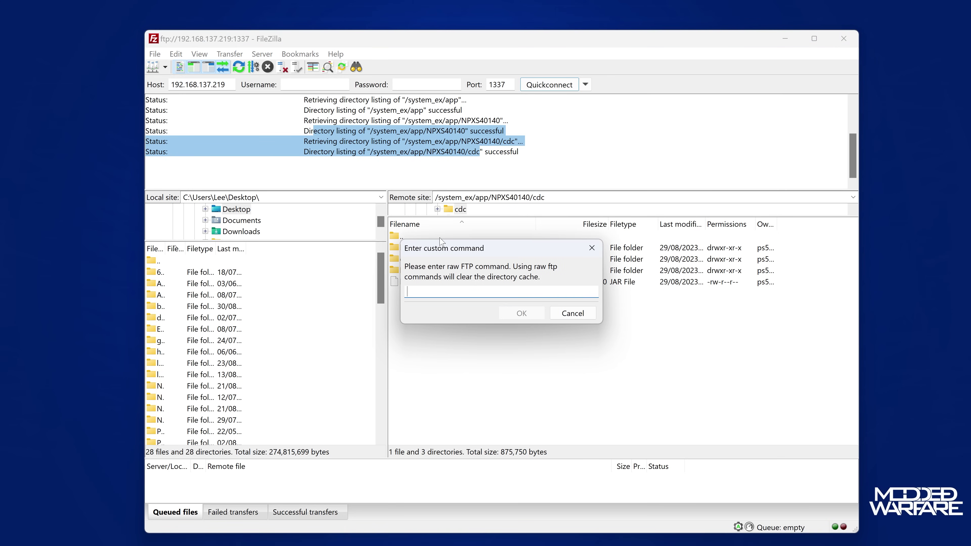
pyautogui.write('MTRW')
pyautogui.click(527, 312)
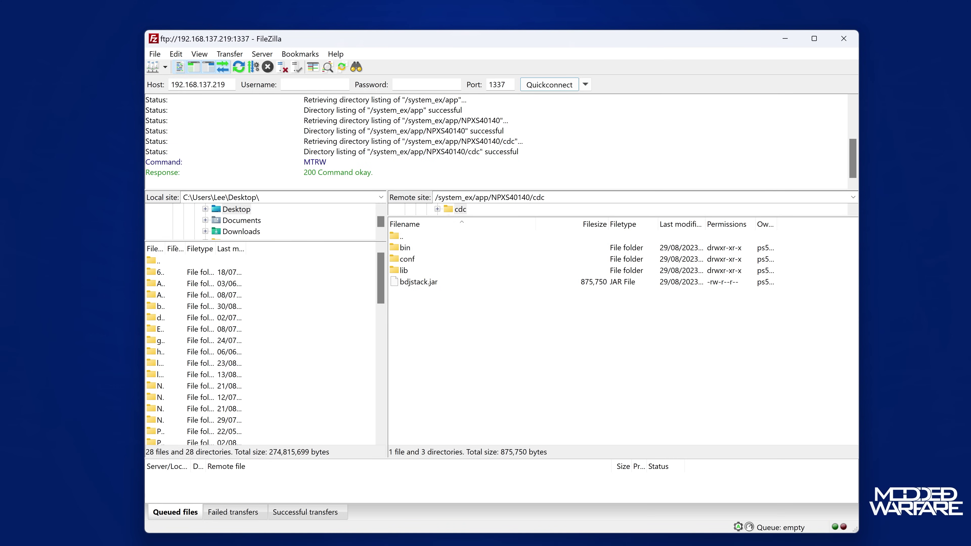
pyautogui.moveTo(304, 172); pyautogui.dragTo(374, 172)
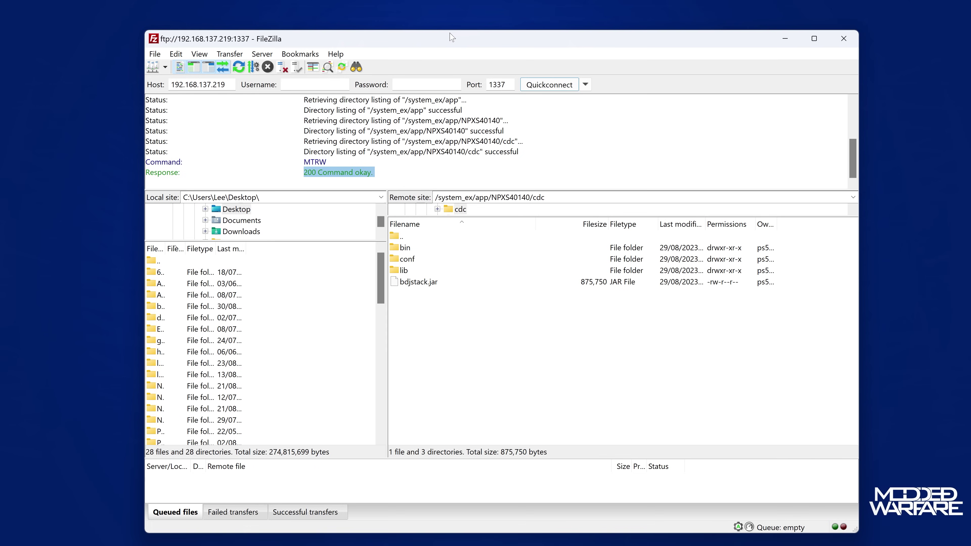
# Step: Open the bdjplus folder from the desktop and arrange its window beside FileZilla
pyautogui.moveTo(451, 37); pyautogui.dragTo(411, 227)
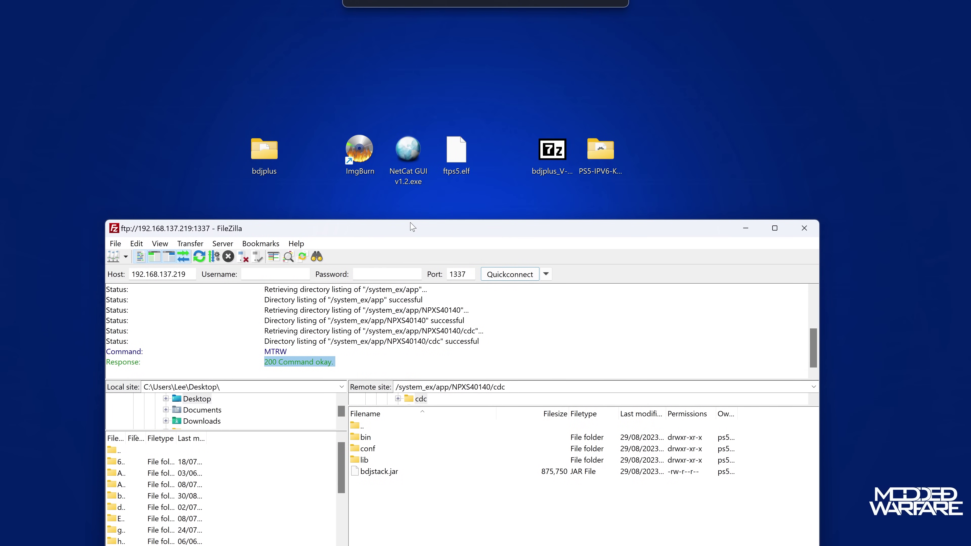
pyautogui.doubleClick(260, 158)
pyautogui.moveTo(366, 85); pyautogui.dragTo(785, 75)
pyautogui.moveTo(456, 229); pyautogui.dragTo(380, 41)
pyautogui.click(823, 320)
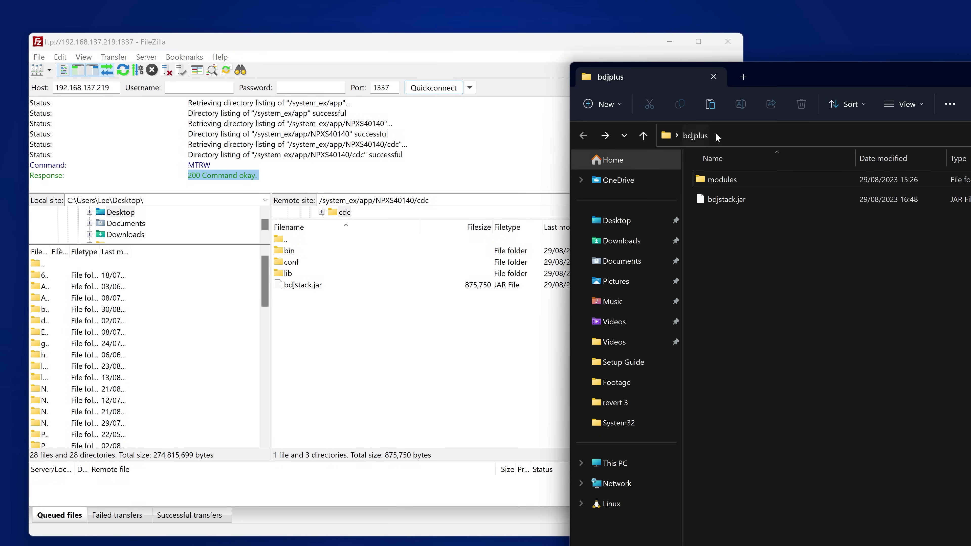
# Step: Upload the modules folder and bdjstack.jar from bdjplus into the remote cdc folder, overwriting the existing JAR file
pyautogui.click(736, 187)
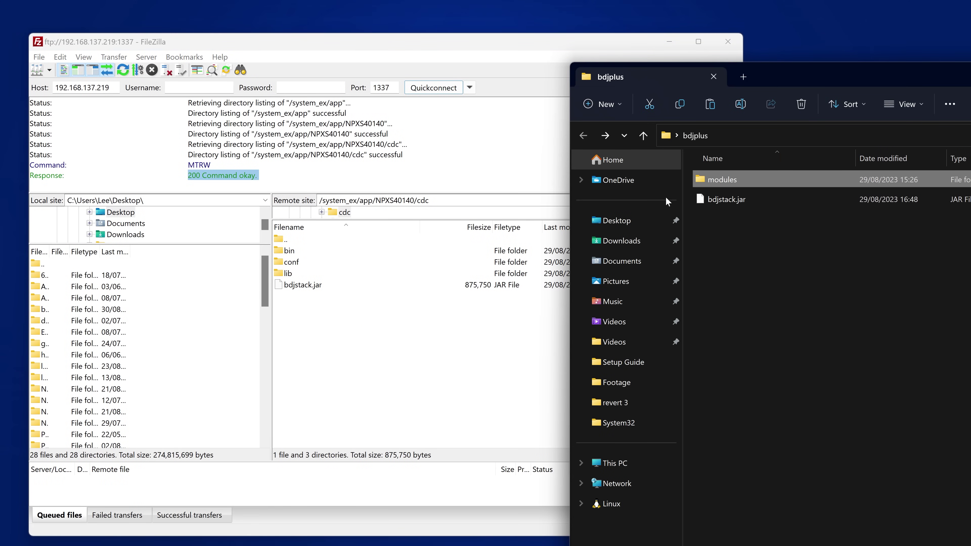
pyautogui.moveTo(721, 179); pyautogui.dragTo(408, 340)
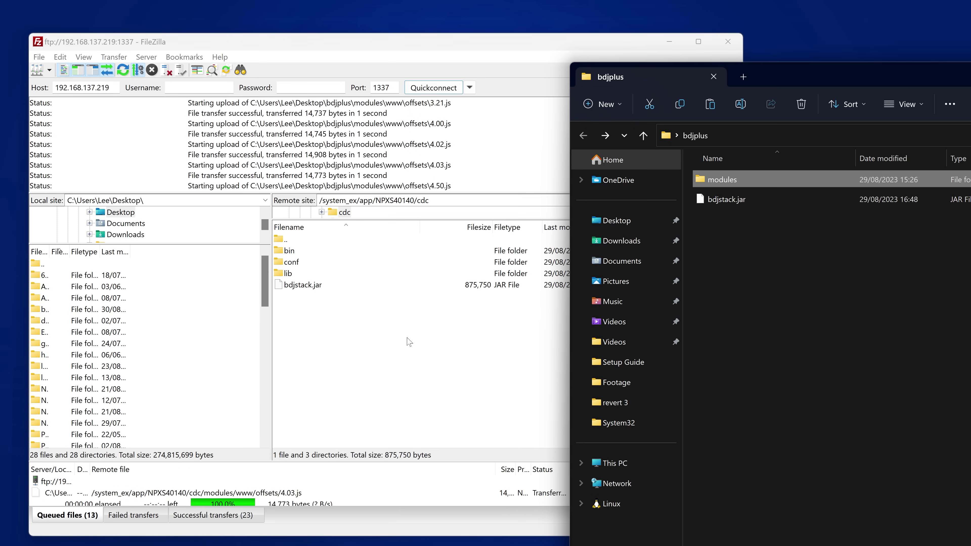
pyautogui.click(729, 200)
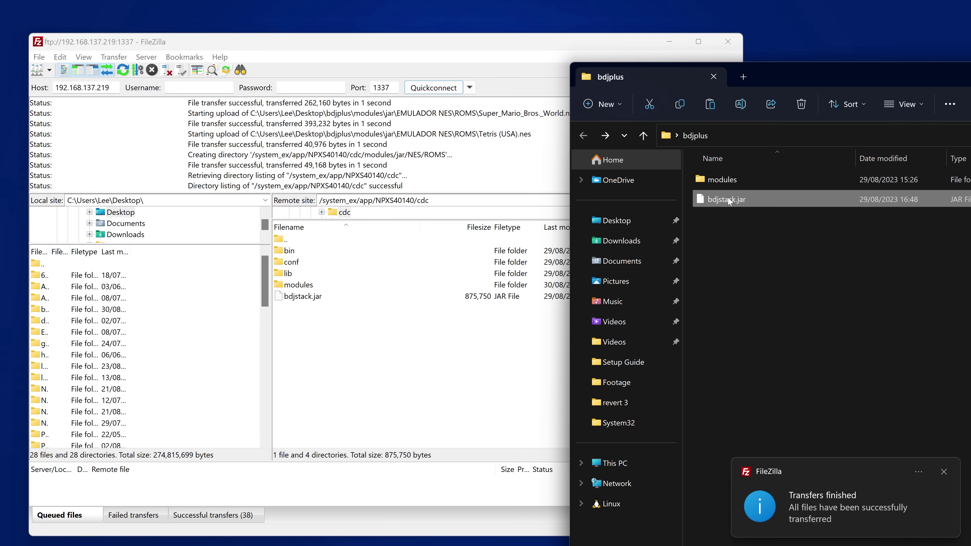
pyautogui.moveTo(746, 200); pyautogui.dragTo(420, 375)
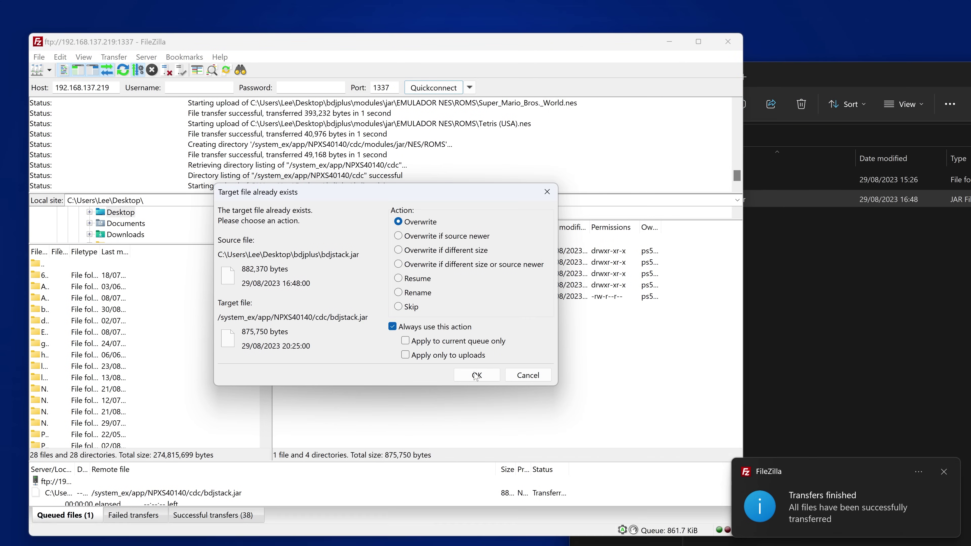
pyautogui.click(475, 375)
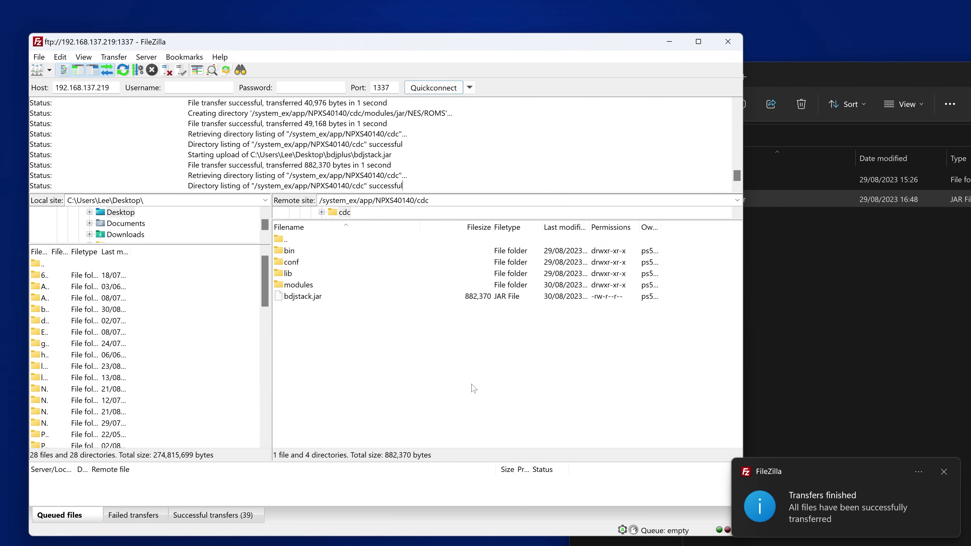
# Step: Close the bdjplus folder window and check the uploaded items in the remote cdc folder
pyautogui.click(969, 209)
pyautogui.moveTo(802, 73); pyautogui.dragTo(368, 61)
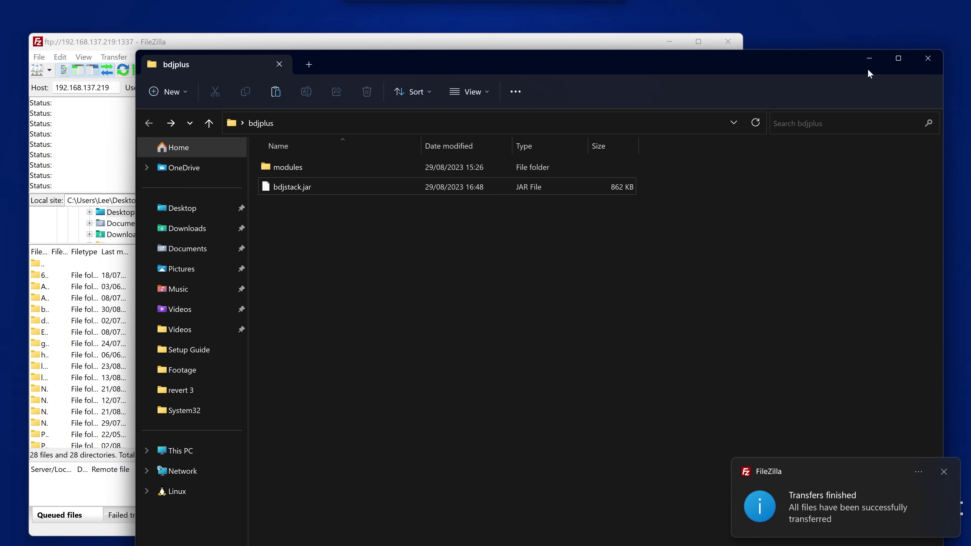
pyautogui.click(928, 60)
pyautogui.moveTo(496, 42); pyautogui.dragTo(577, 32)
pyautogui.moveTo(441, 343); pyautogui.dragTo(416, 240)
pyautogui.click(487, 368)
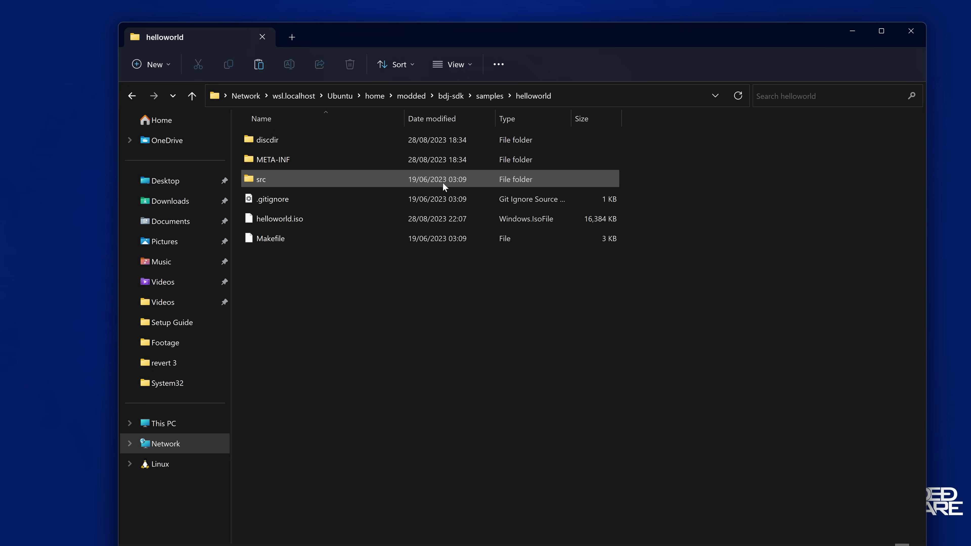
# Step: Open discdir/BDMV/JAR inside the bdj-sdk helloworld sample and delete everything in the JAR folder
pyautogui.doubleClick(295, 140)
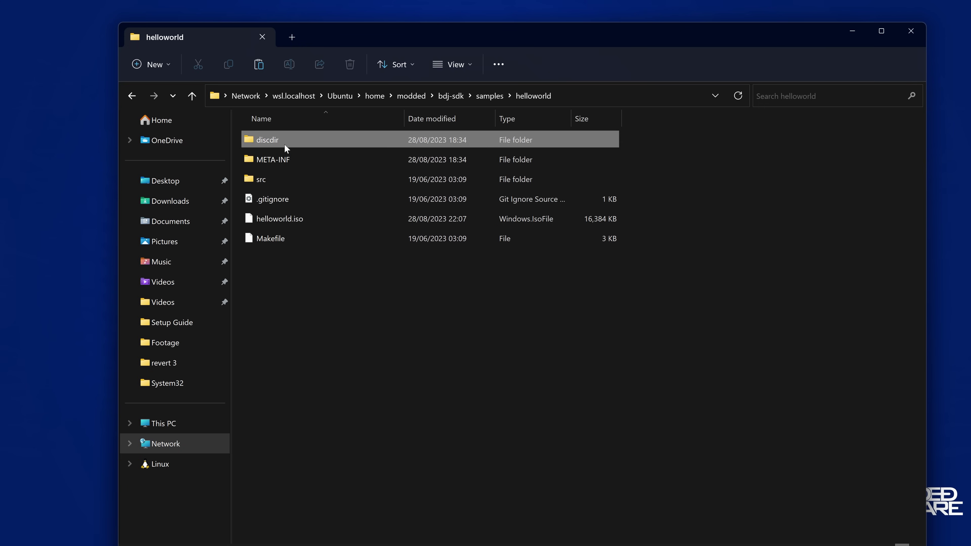
pyautogui.doubleClick(273, 142)
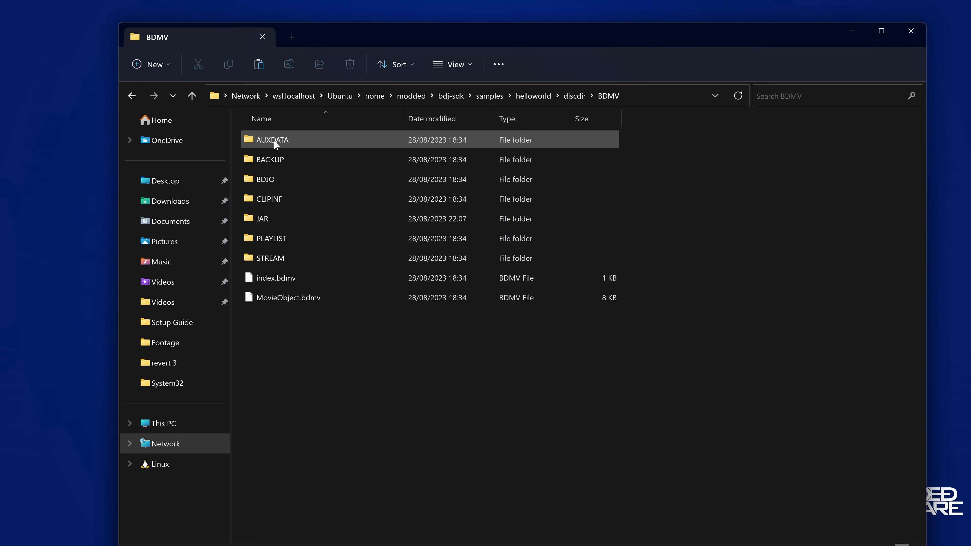
pyautogui.doubleClick(272, 221)
pyautogui.moveTo(304, 190); pyautogui.dragTo(400, 139)
pyautogui.press('Delete')
pyautogui.press('Return')
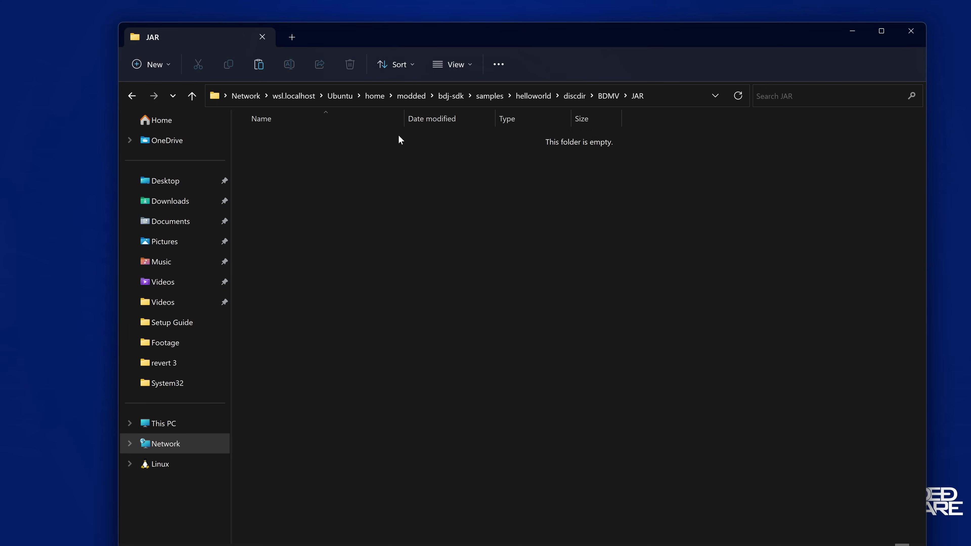
# Step: Return to the helloworld folder, pick helloworld.iso and place it on the desktop beside the bdjplus folder
pyautogui.hotkey('alt', 'Up')
pyautogui.hotkey('alt', 'Up')
pyautogui.hotkey('alt', 'Up')
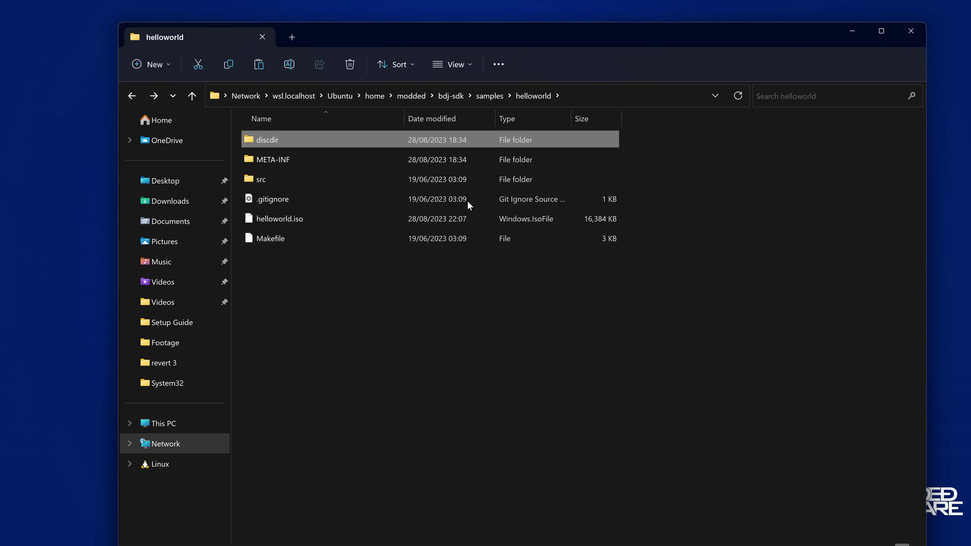
pyautogui.click(319, 222)
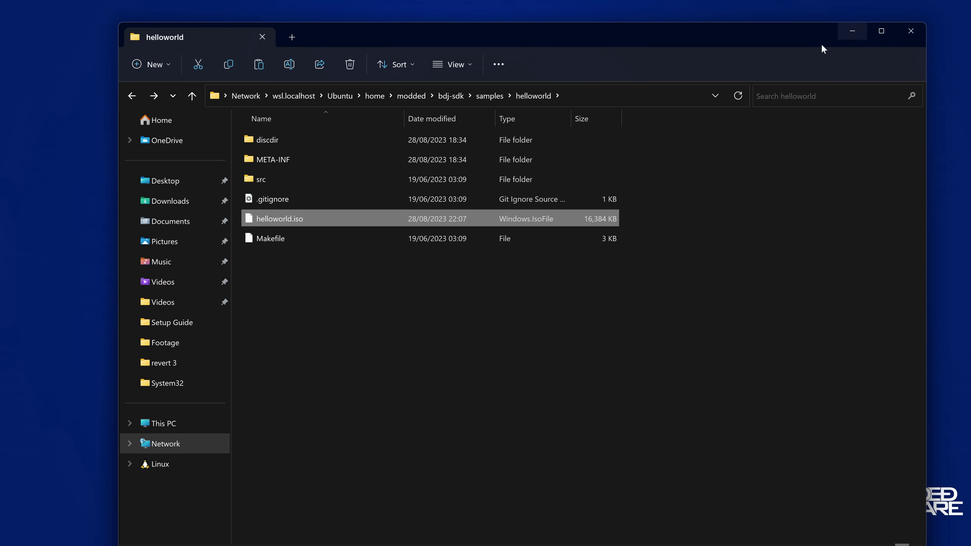
pyautogui.doubleClick(304, 218)
pyautogui.click(510, 287)
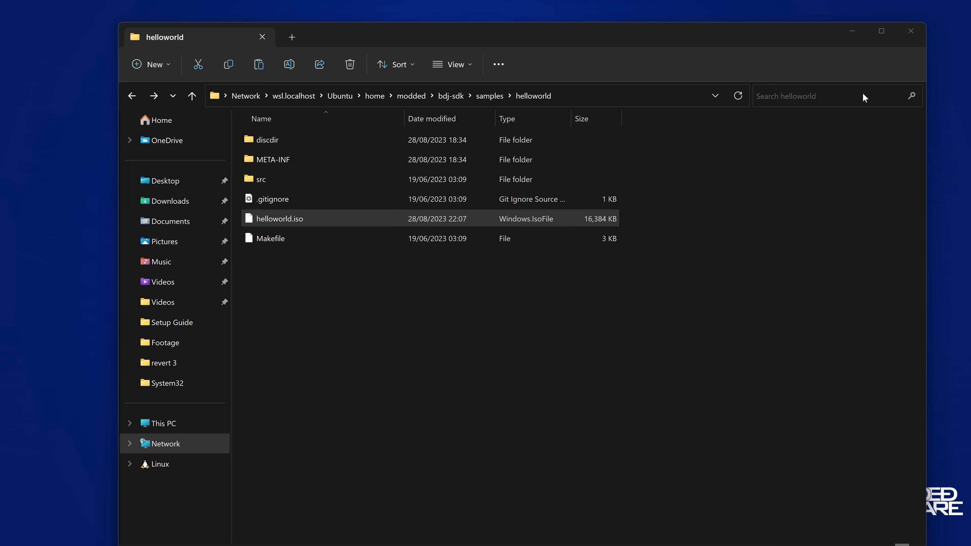
pyautogui.click(851, 31)
pyautogui.moveTo(74, 163); pyautogui.dragTo(314, 164)
# Step: Launch ImgBurn, load helloworld.iso as the source for writing an image file to disc, and close the program
pyautogui.doubleClick(359, 149)
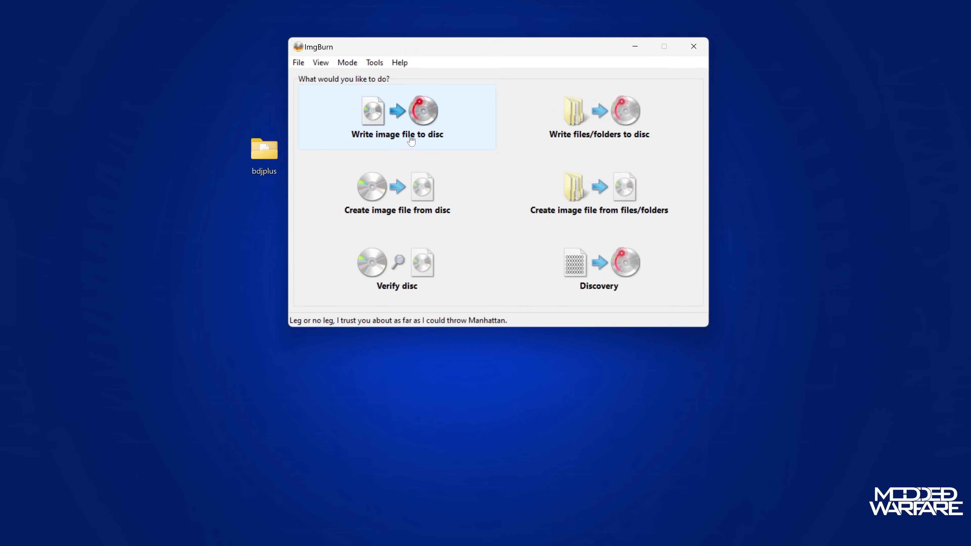
pyautogui.moveTo(474, 46); pyautogui.dragTo(526, 53)
pyautogui.click(433, 140)
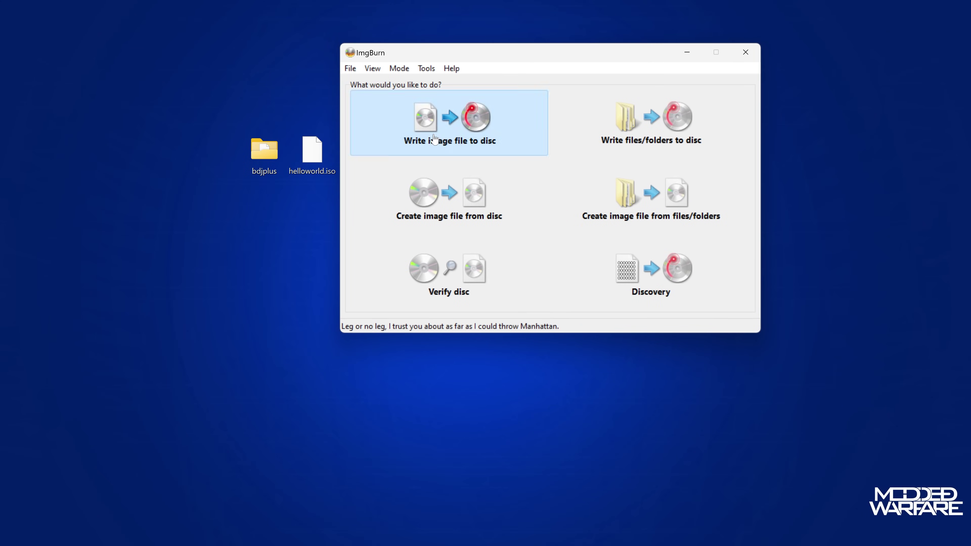
pyautogui.moveTo(312, 152); pyautogui.dragTo(434, 132)
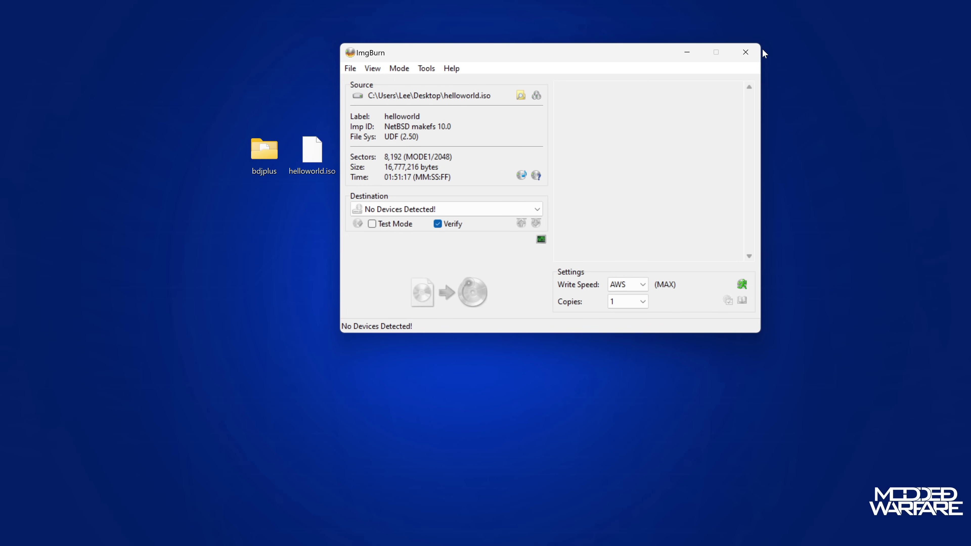
pyautogui.click(745, 52)
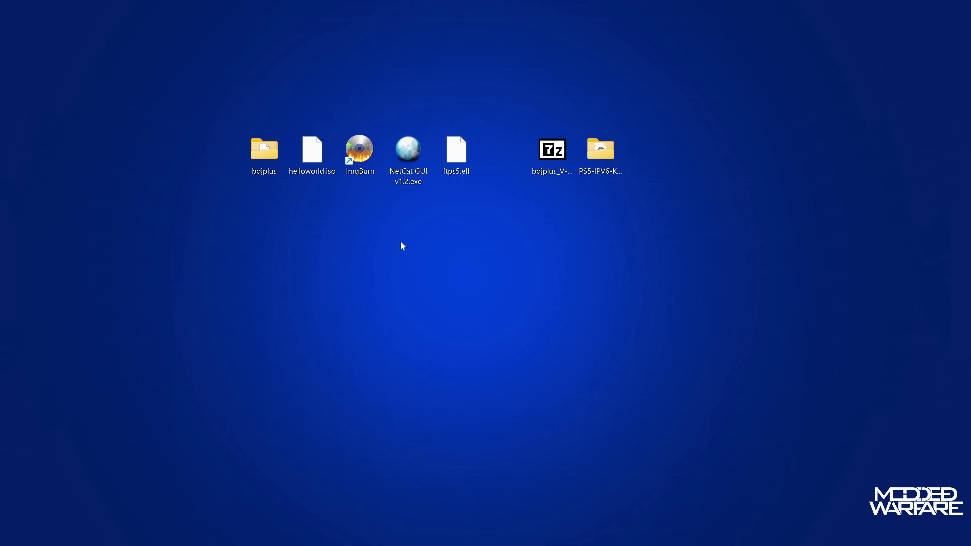
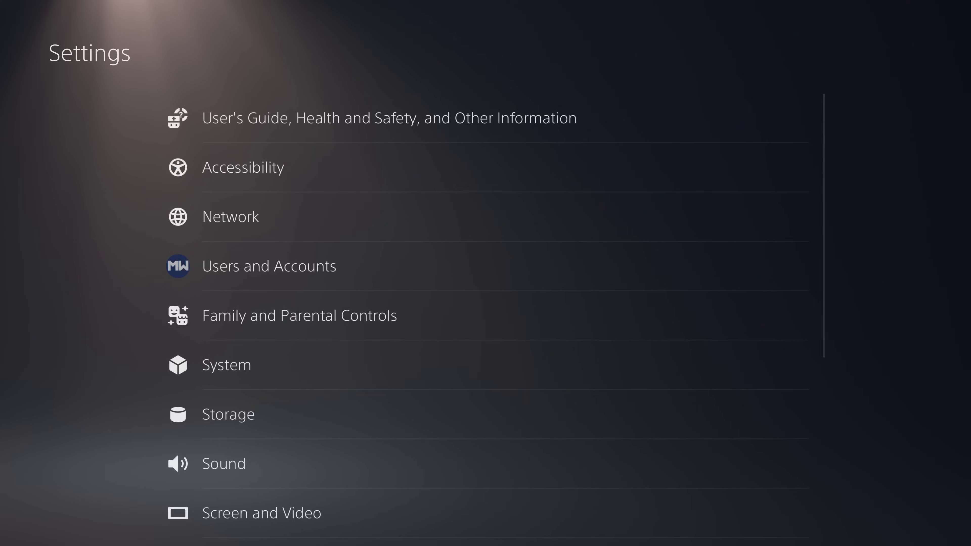
# Step: Look through the PS5 Settings list and return to the home screen
pyautogui.press('Down')
pyautogui.press('Down')
pyautogui.press('Down')
pyautogui.press('Down')
pyautogui.press('Down')
pyautogui.press('Down')
pyautogui.press('Down')
pyautogui.press('Down')
pyautogui.press('Down')
pyautogui.press('Down')
pyautogui.press('Down')
pyautogui.press('Down')
pyautogui.press('Down')
pyautogui.press('Escape')
pyautogui.press('Home')
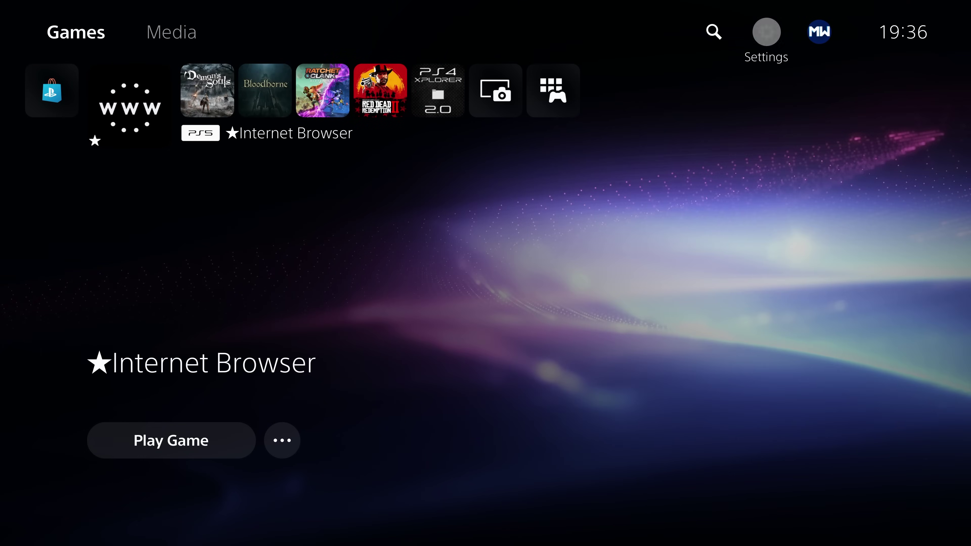
# Step: Look through the console's Settings categories from Accessibility down to Captures and Broadcasts
pyautogui.press('Down')
pyautogui.press('Right')
pyautogui.press('Right')
pyautogui.press('Right')
pyautogui.press('Right')
pyautogui.press('Return')
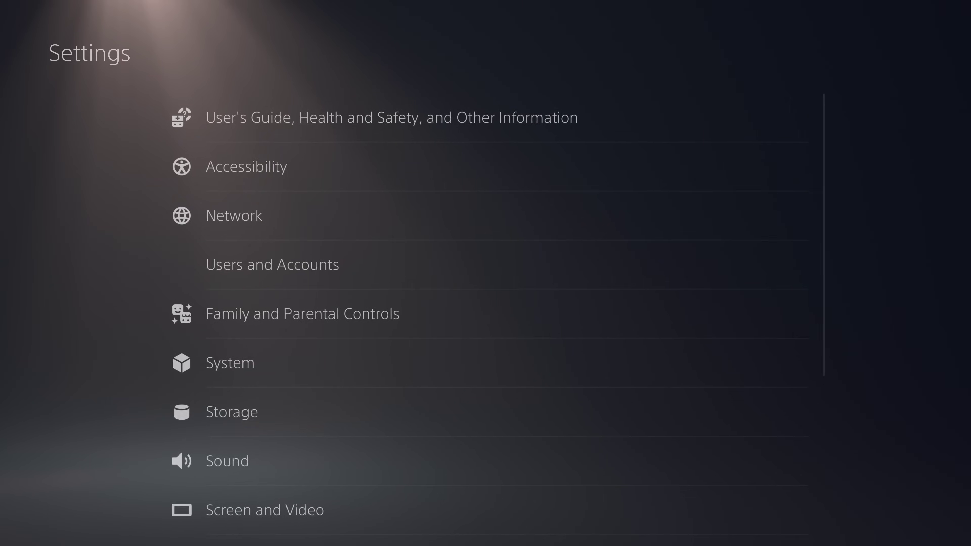
pyautogui.scroll(-3, 505, 314)
pyautogui.press('Down')
pyautogui.press('Down')
pyautogui.press('Escape')
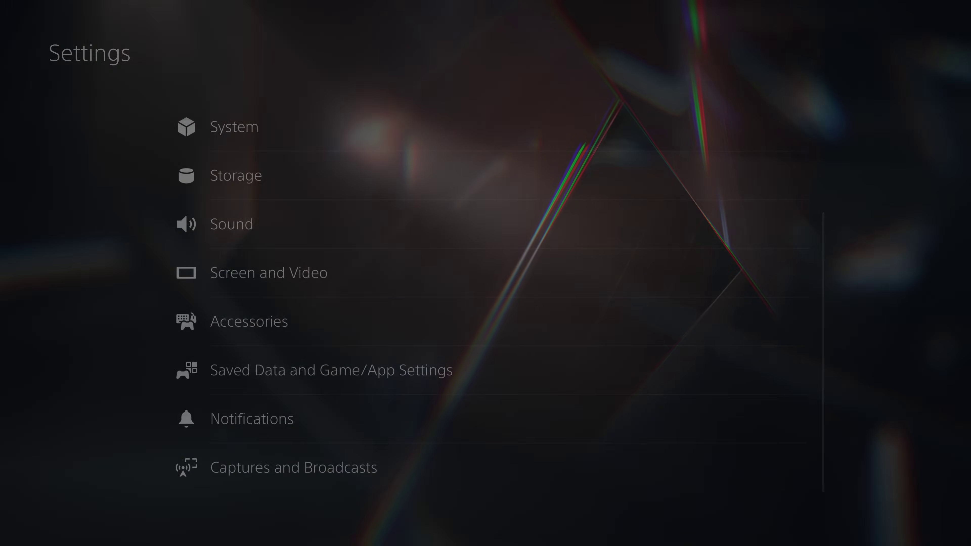
# Step: In Media, open the Disc Player entry for the inserted Blu-ray Disc and move to its Play option
pyautogui.press('Down')
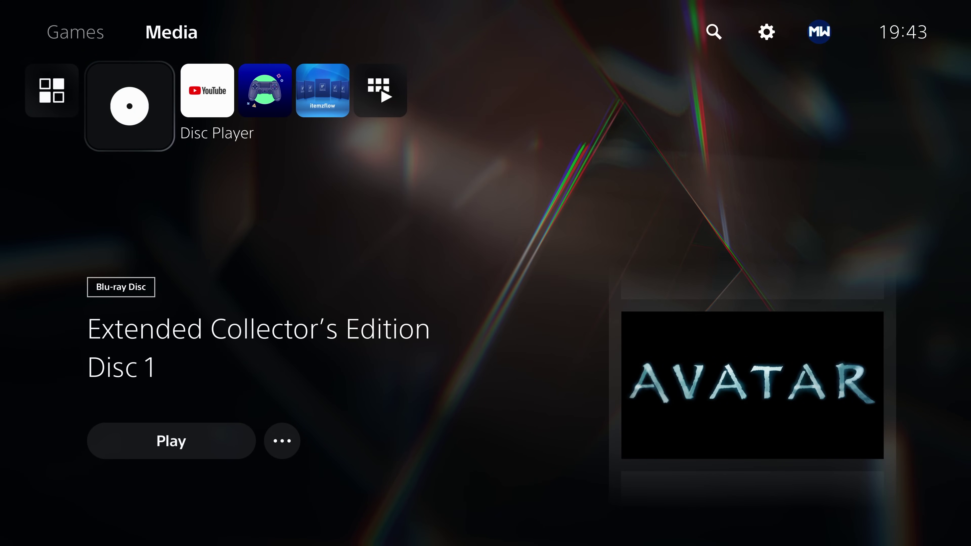
pyautogui.press('Down')
pyautogui.press('Up')
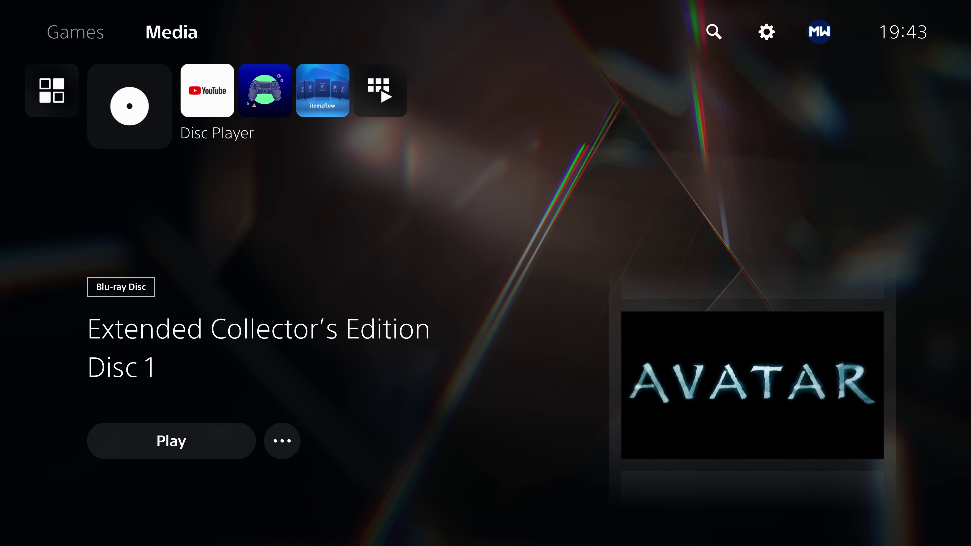
pyautogui.press('Down')
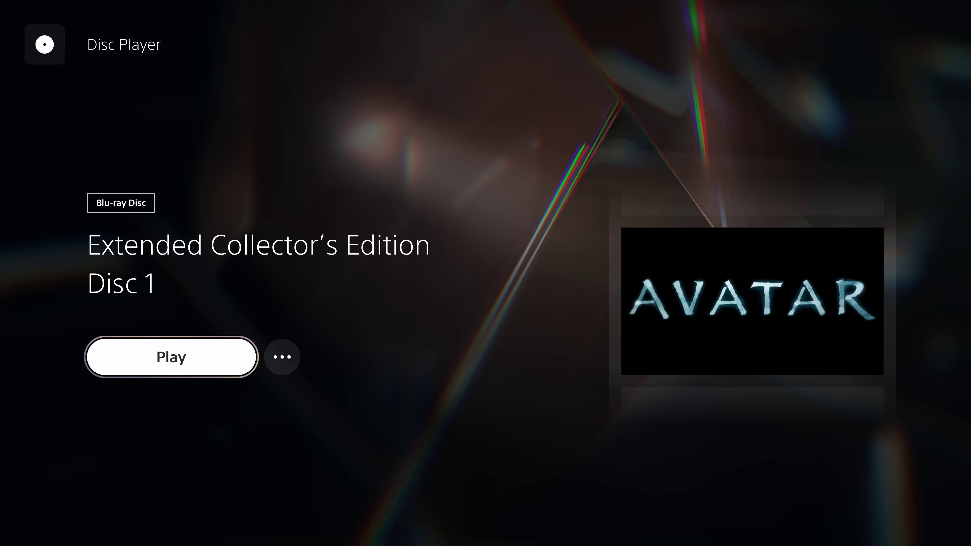
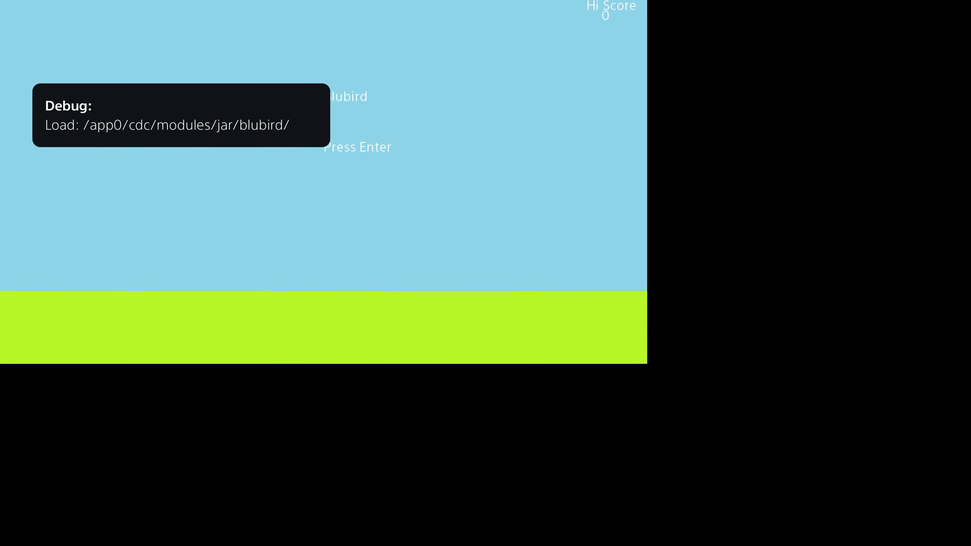
# Step: Start the Blubird game, restart it after the first crash and fly the bird through the pipe gaps
pyautogui.press('Return')
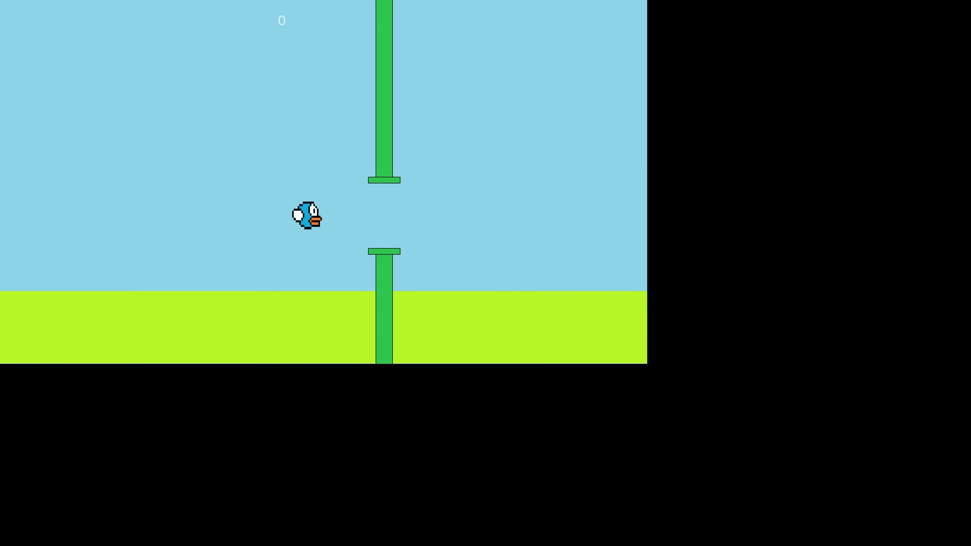
pyautogui.press('Return')
pyautogui.press('Return')
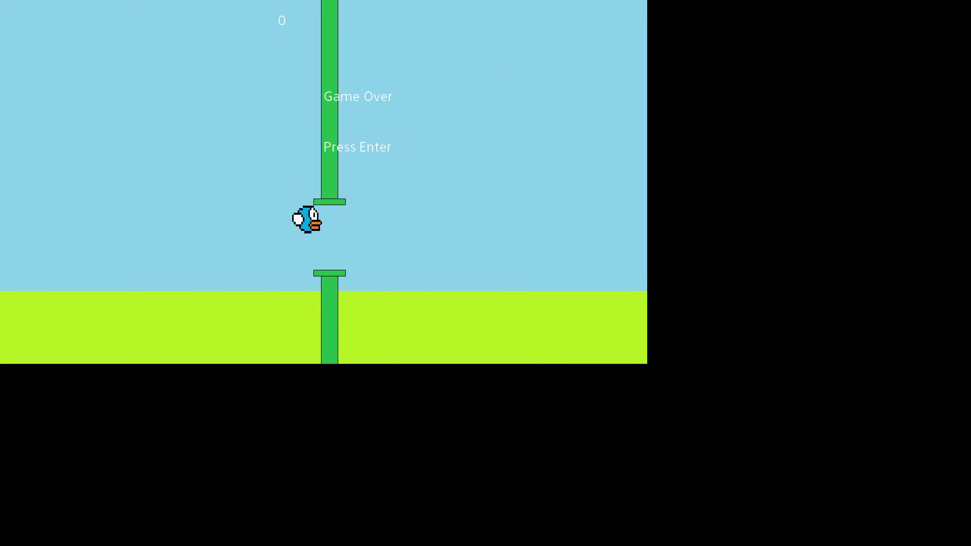
pyautogui.press('Return')
pyautogui.press('Return')
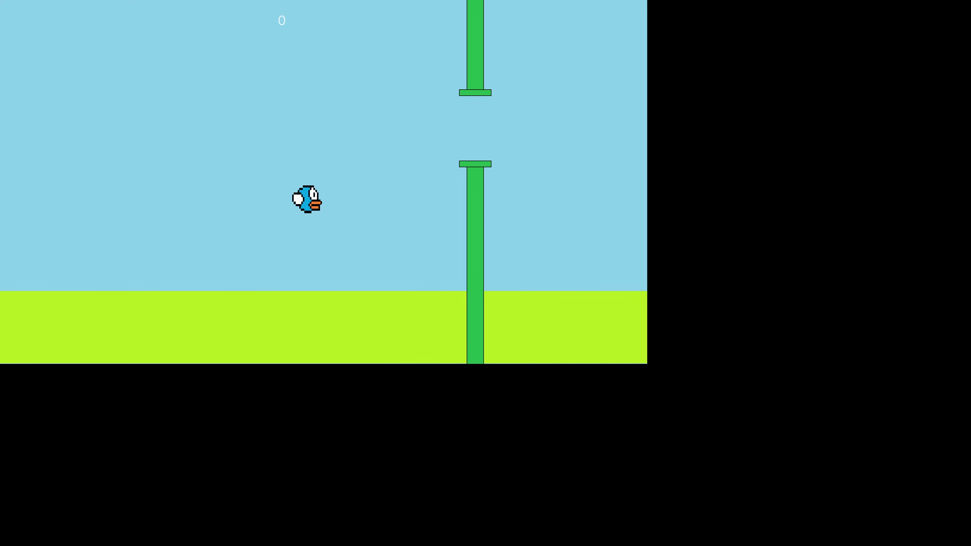
pyautogui.press('Return')
pyautogui.press('Return')
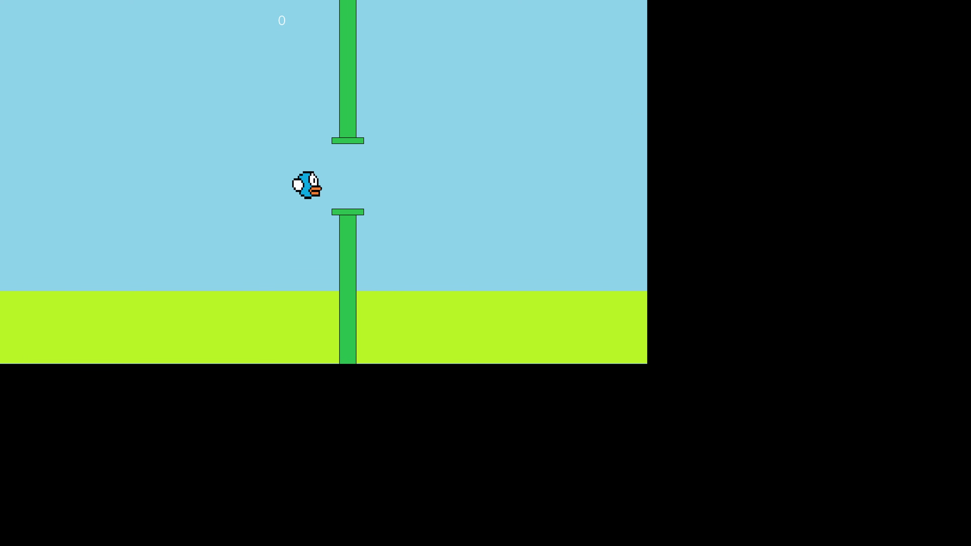
pyautogui.press('space')
pyautogui.press('space')
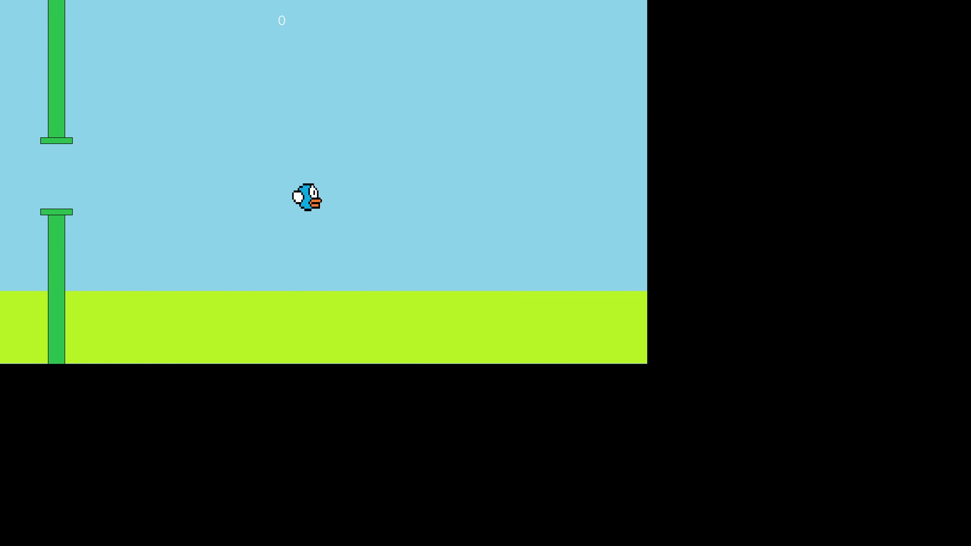
pyautogui.press('space')
pyautogui.press('space')
pyautogui.press('space')
pyautogui.press('space')
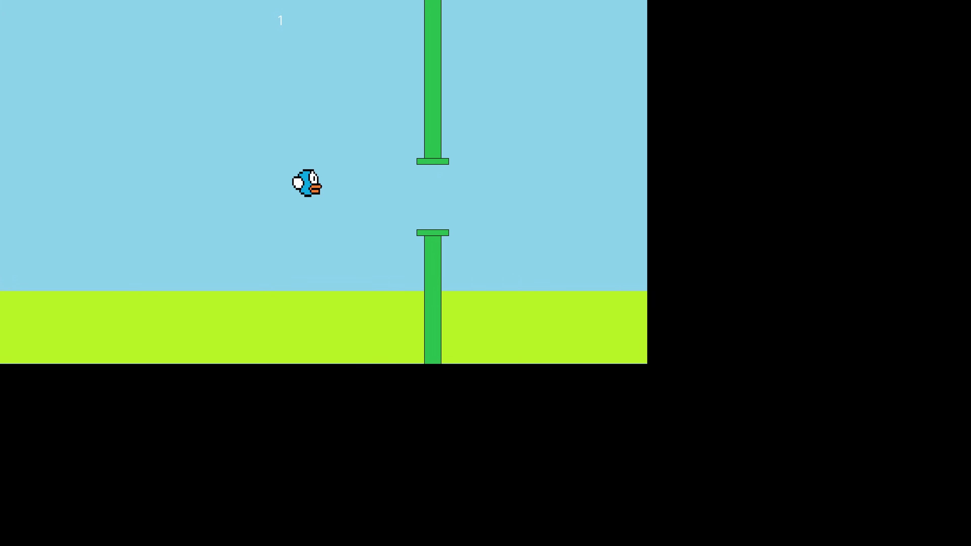
pyautogui.press('space')
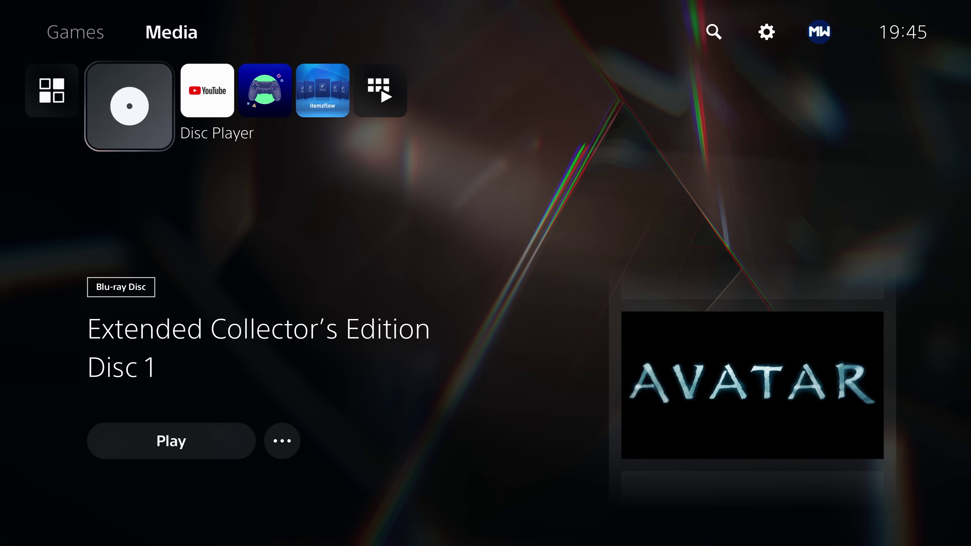
# Step: Leave the disc entry for the Games home screen, and return to the Disc Player in Media
pyautogui.press('Menu')
pyautogui.press('Return')
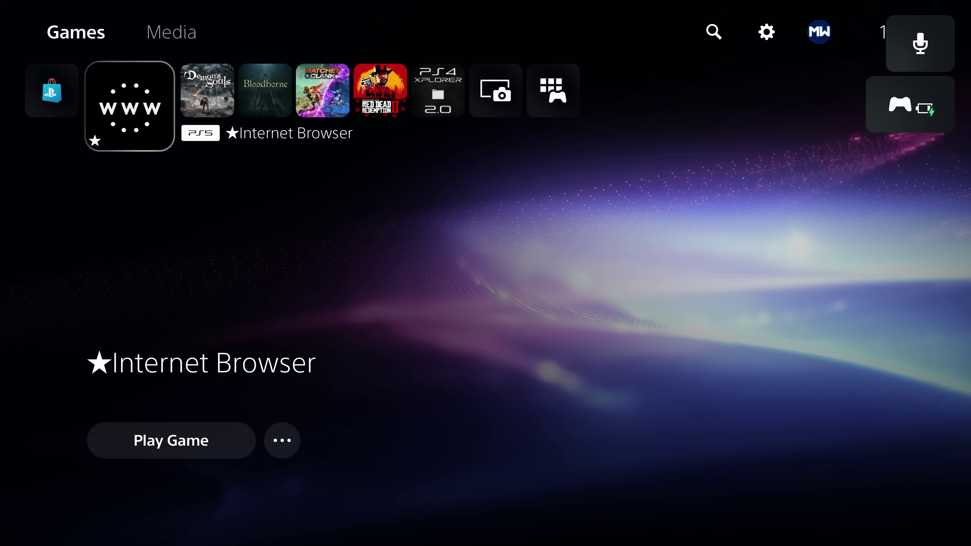
pyautogui.press('Up')
pyautogui.press('Right')
pyautogui.press('Down')
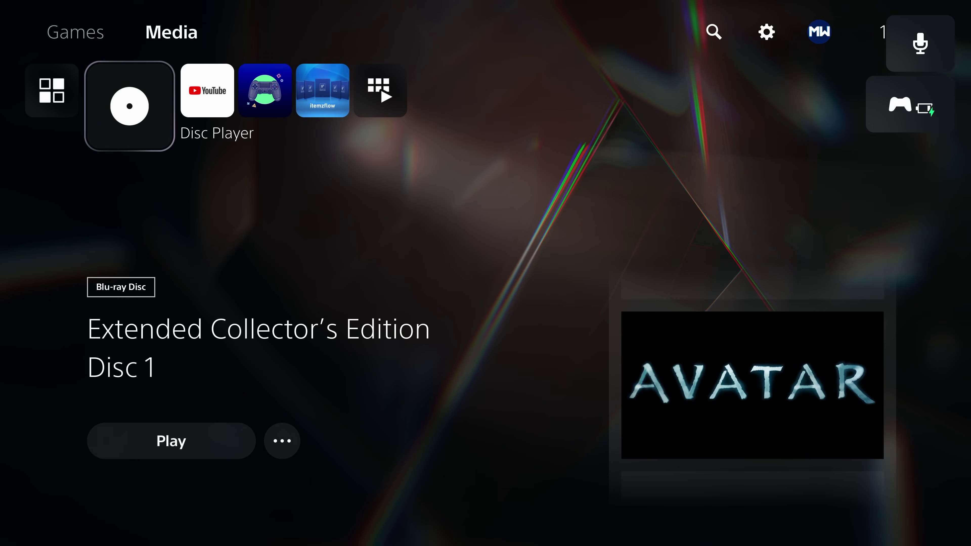
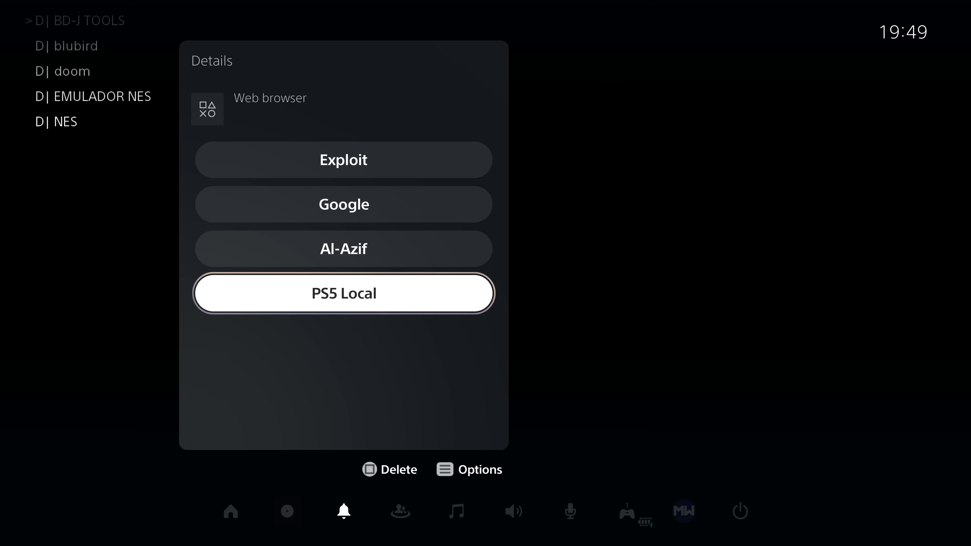
pyautogui.press('Up')
pyautogui.press('Down')
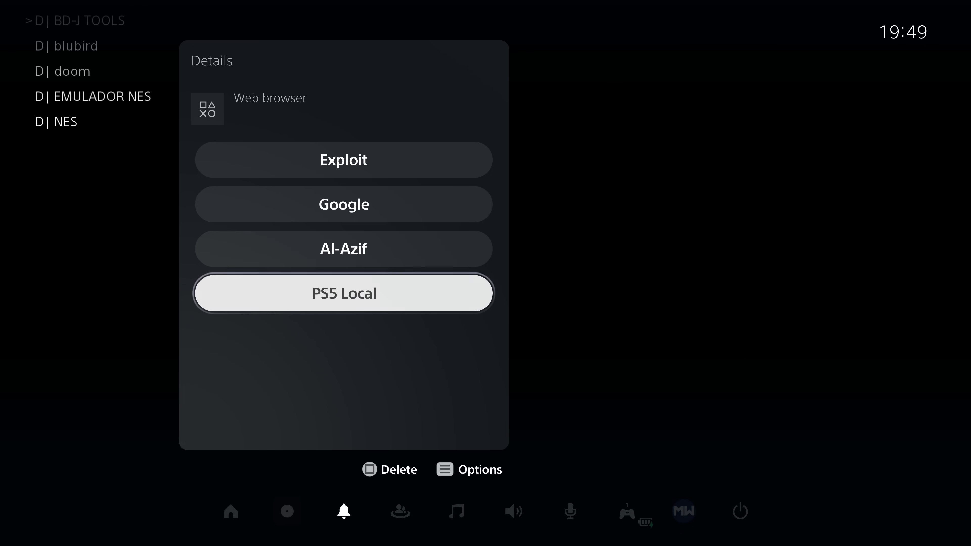
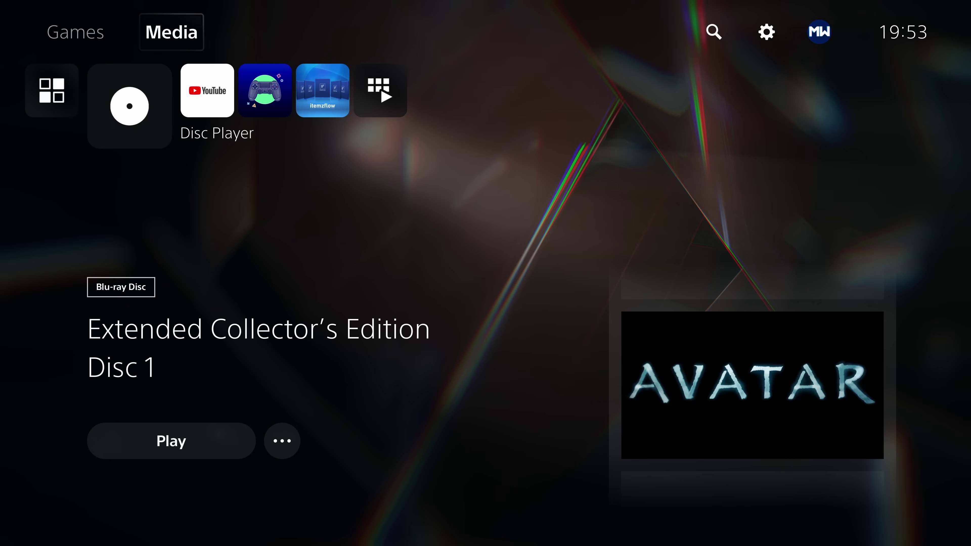
# Step: From the Media home screen, open Debug Settings in the console's Settings
pyautogui.press('Right')
pyautogui.press('Right')
pyautogui.press('Return')
pyautogui.press('Down')
pyautogui.press('Down')
pyautogui.press('Down')
pyautogui.press('Down')
pyautogui.press('Down')
pyautogui.press('Down')
pyautogui.press('Down')
pyautogui.press('Down')
pyautogui.press('Down')
pyautogui.press('Down')
pyautogui.press('Down')
pyautogui.press('Down')
pyautogui.press('Down')
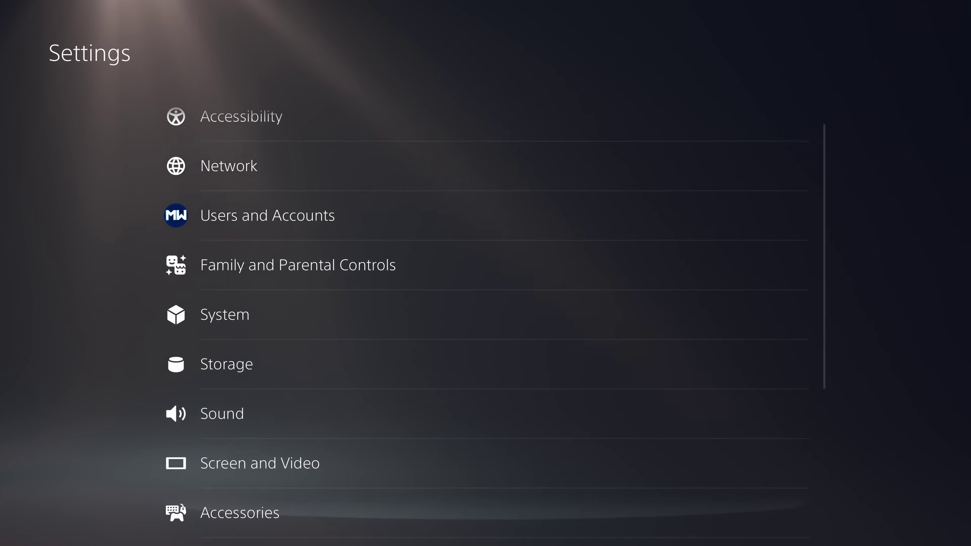
pyautogui.press('Return')
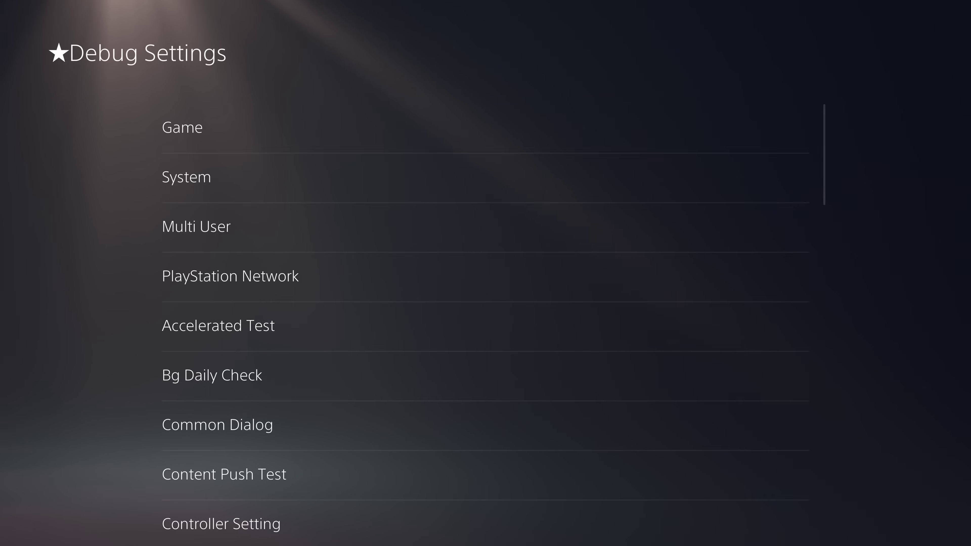
# Step: Try to use the Package Installer under the Debug Settings, and leave the settings
pyautogui.press('Return')
pyautogui.press('Return')
pyautogui.press('Return')
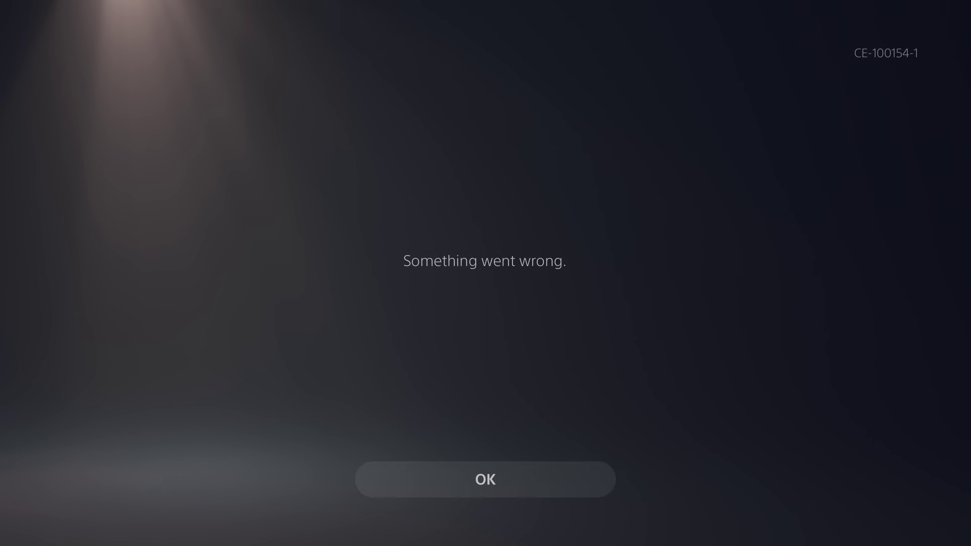
pyautogui.press('Escape')
pyautogui.press('Down')
pyautogui.press('Return')
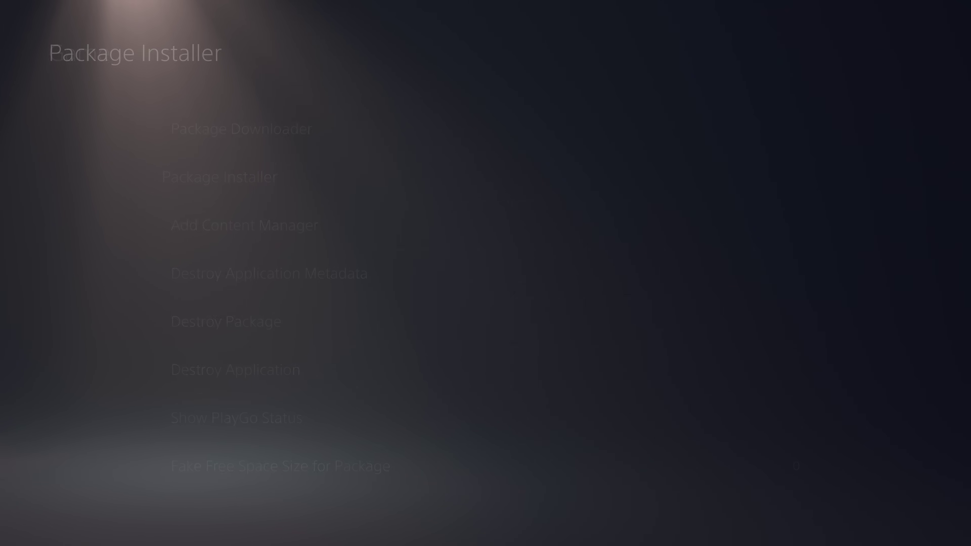
pyautogui.press('Escape')
pyautogui.press('Escape')
pyautogui.press('Escape')
pyautogui.press('Escape')
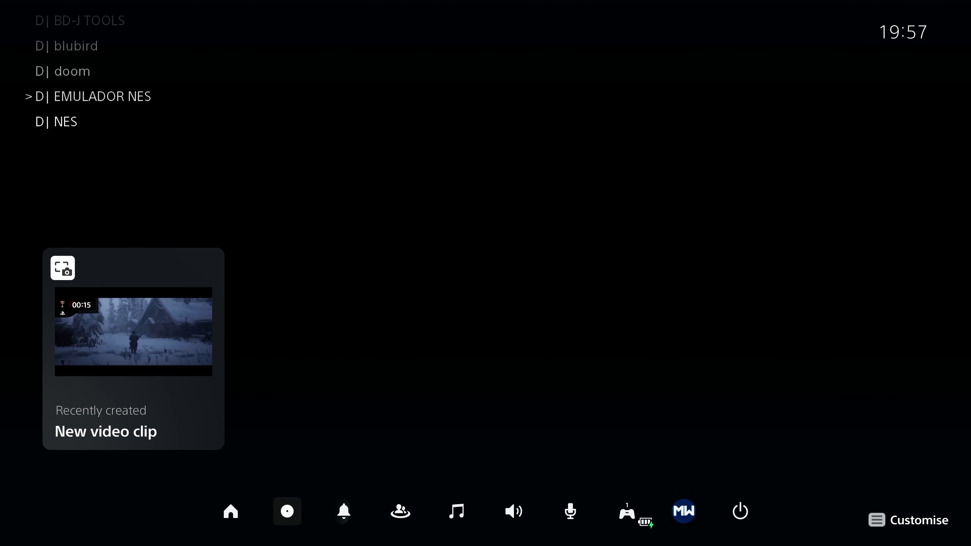
# Step: Open the Web browser notification's details over the disc's file menu, go through its Exploit, Google, Al-Azif and PS5 Local links, and close it
pyautogui.press('Return')
pyautogui.press('Return')
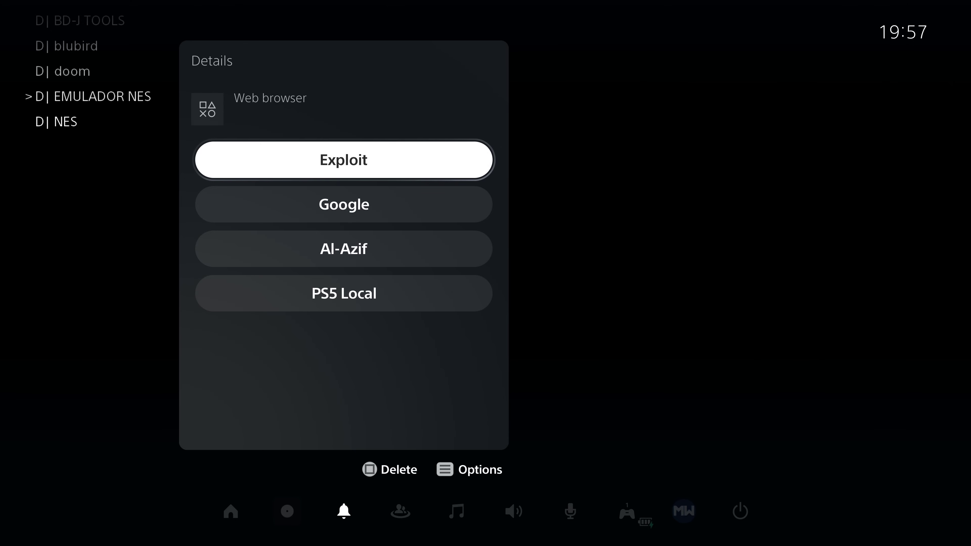
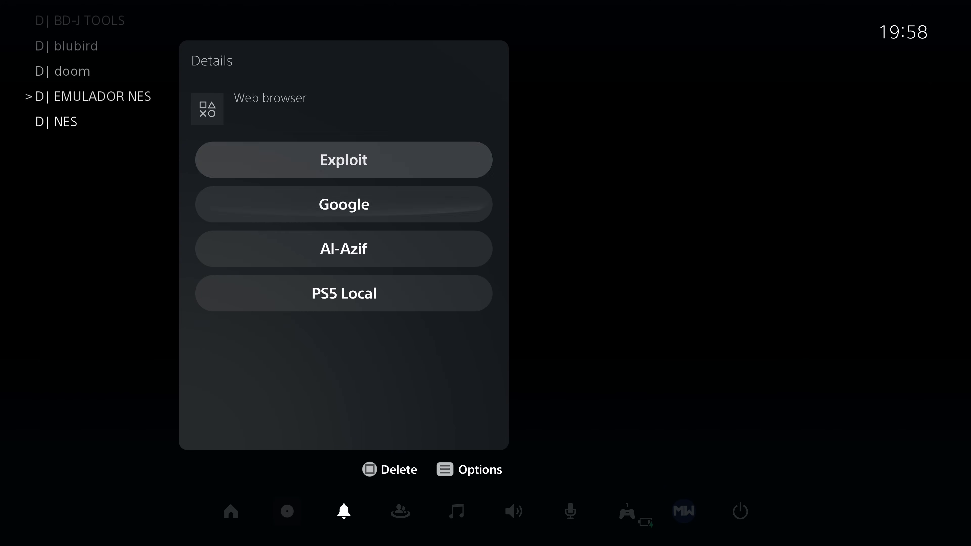
pyautogui.press('Down')
pyautogui.press('Down')
pyautogui.press('Down')
pyautogui.press('Up')
pyautogui.press('Up')
pyautogui.press('Up')
pyautogui.press('Down')
pyautogui.press('Down')
pyautogui.press('Down')
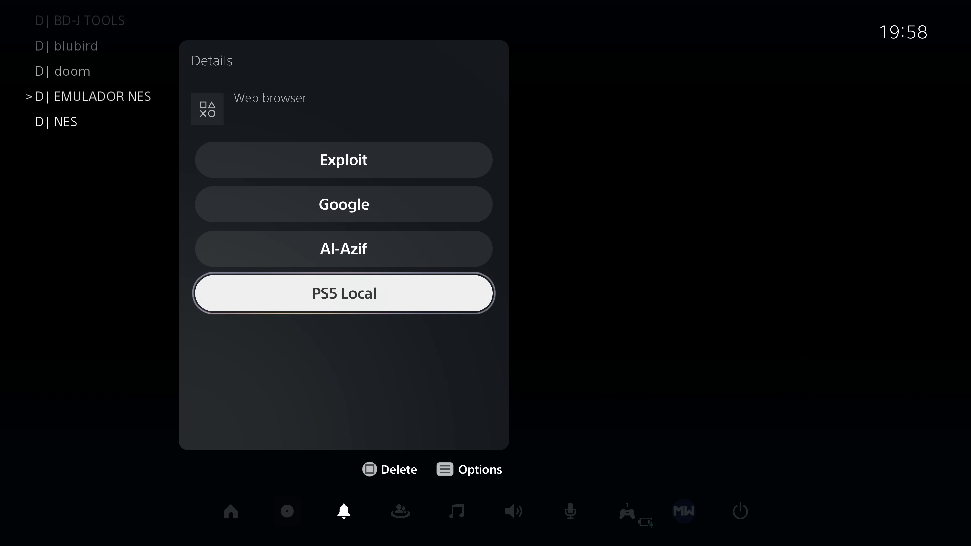
pyautogui.press('Escape')
pyautogui.press('Escape')
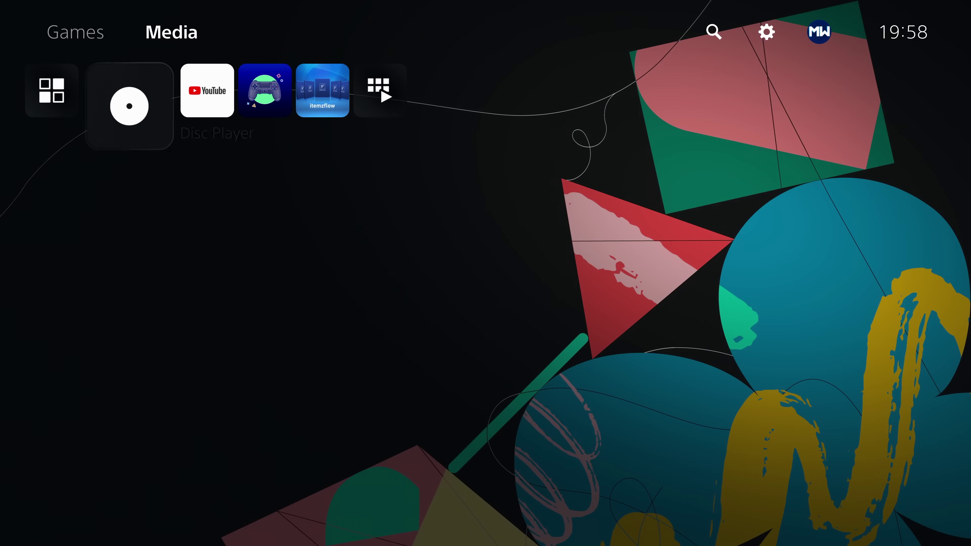
# Step: From the Games home screen, open the Web browser notification and try to launch one of its links
pyautogui.press('Left')
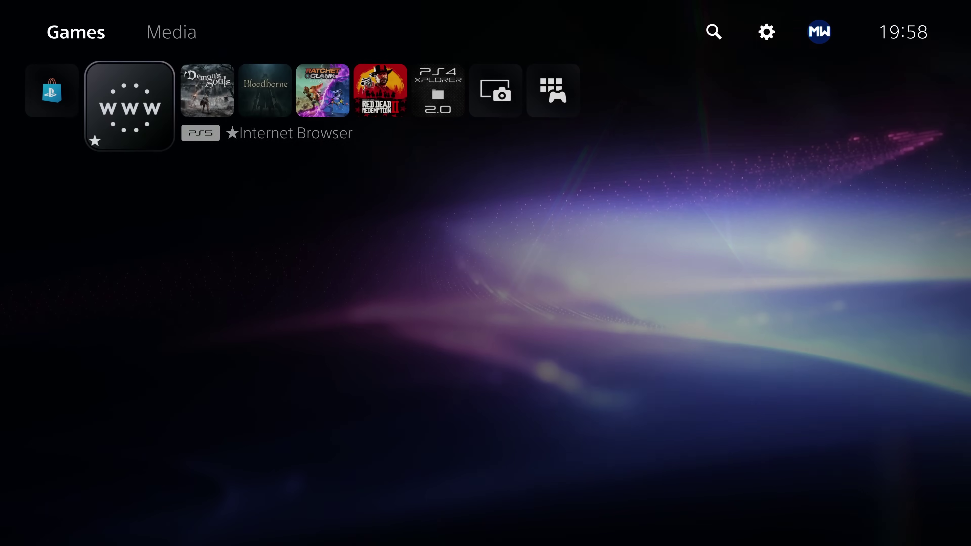
pyautogui.press('Home')
pyautogui.press('Down')
pyautogui.press('Right')
pyautogui.press('Right')
pyautogui.press('Return')
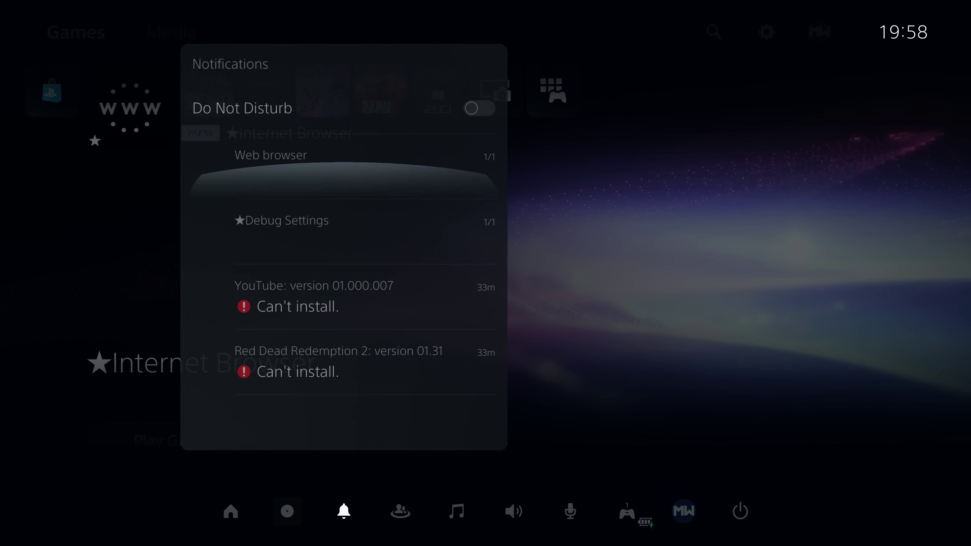
pyautogui.press('Down')
pyautogui.press('Up')
pyautogui.press('Return')
pyautogui.press('Down')
pyautogui.press('Down')
pyautogui.press('Return')
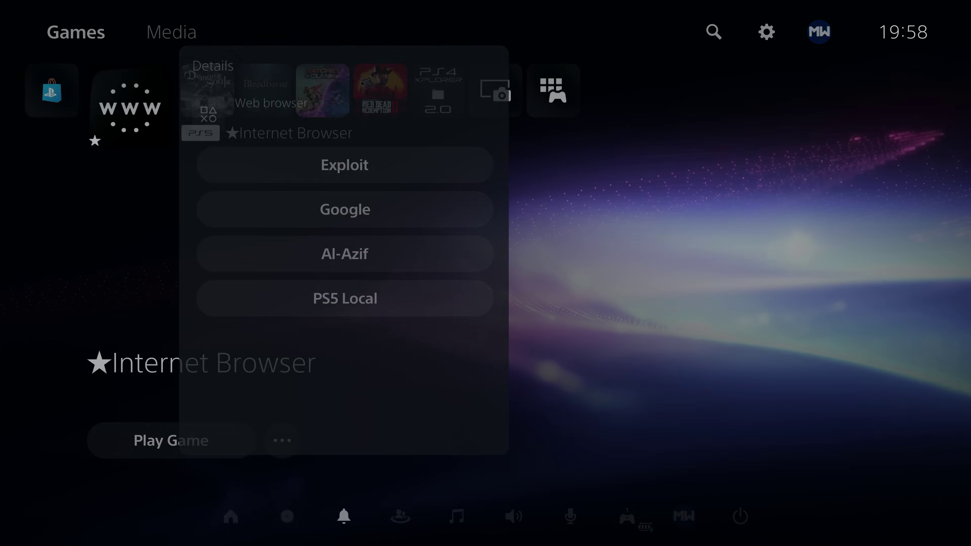
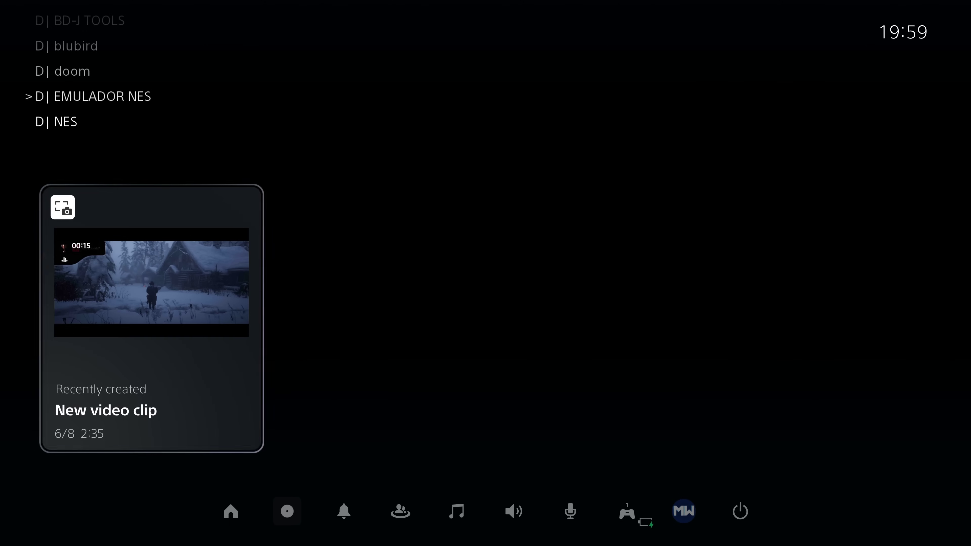
# Step: Go to the control centre's Notifications over the disc's file menu
pyautogui.press('Down')
pyautogui.press('Right')
pyautogui.press('Right')
pyautogui.press('Right')
pyautogui.press('Left')
pyautogui.press('Left')
pyautogui.press('Left')
pyautogui.press('Left')
pyautogui.press('Right')
pyautogui.press('Right')
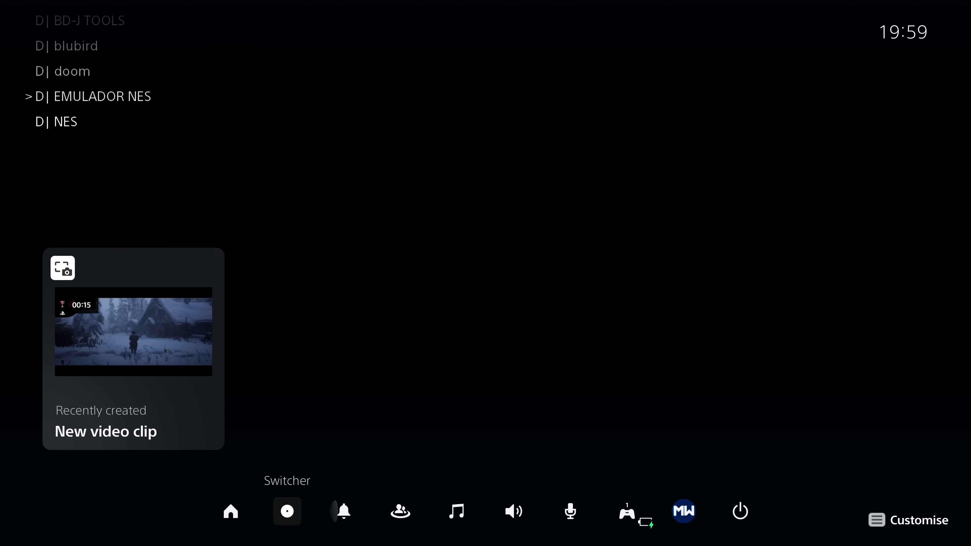
pyautogui.press('Left')
pyautogui.press('Left')
pyautogui.press('Right')
pyautogui.press('Right')
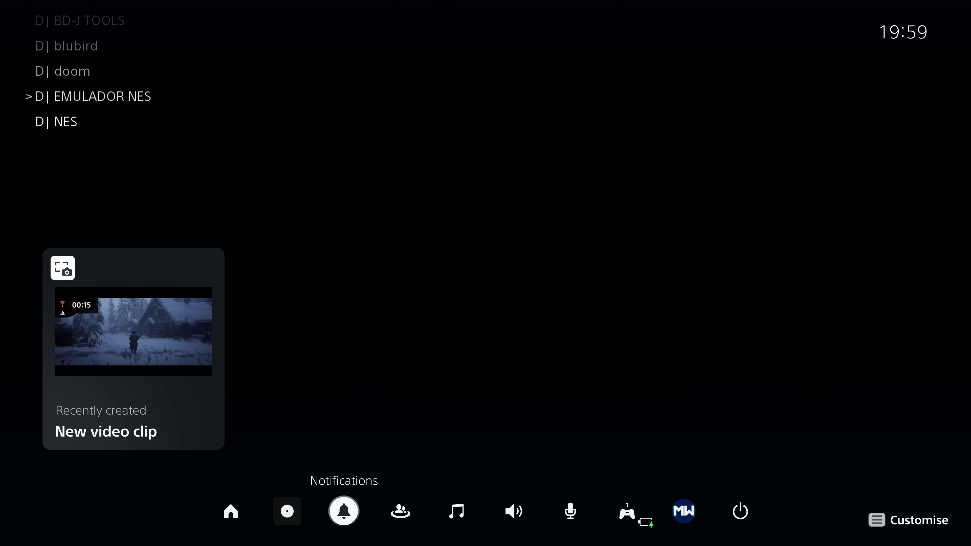
# Step: Open the Web browser notification's details and go through its links to PS5 Local
pyautogui.press('Return')
pyautogui.press('Down')
pyautogui.press('Up')
pyautogui.press('Escape')
pyautogui.press('Down')
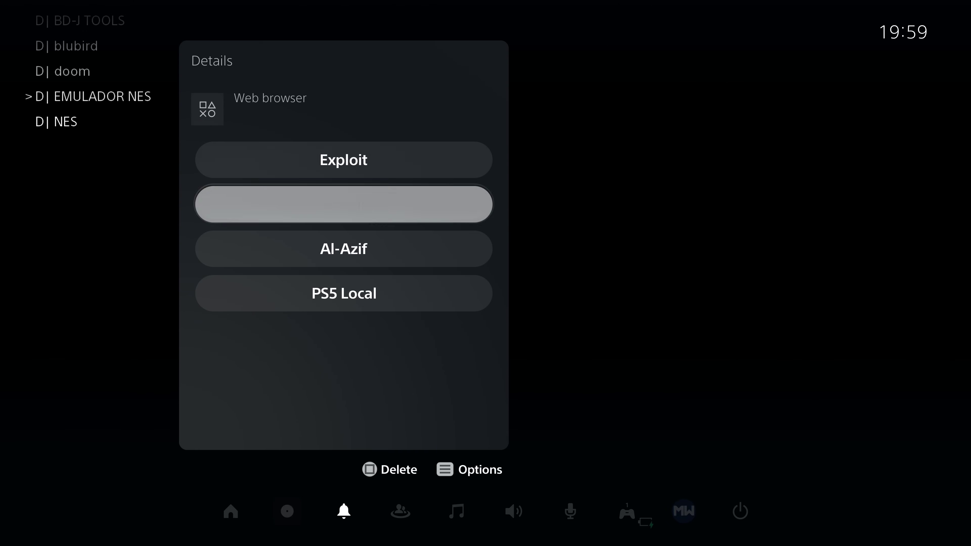
pyautogui.press('Down')
pyautogui.press('Down')
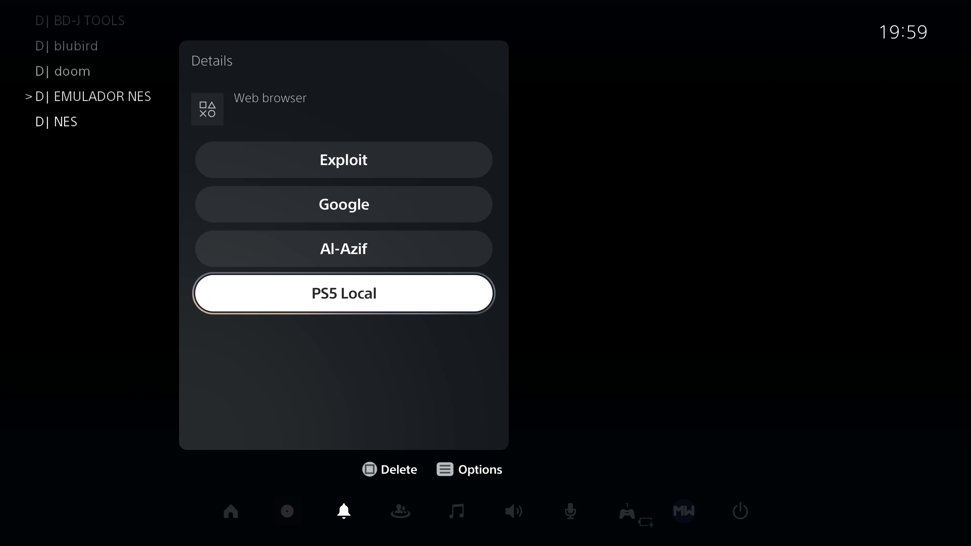
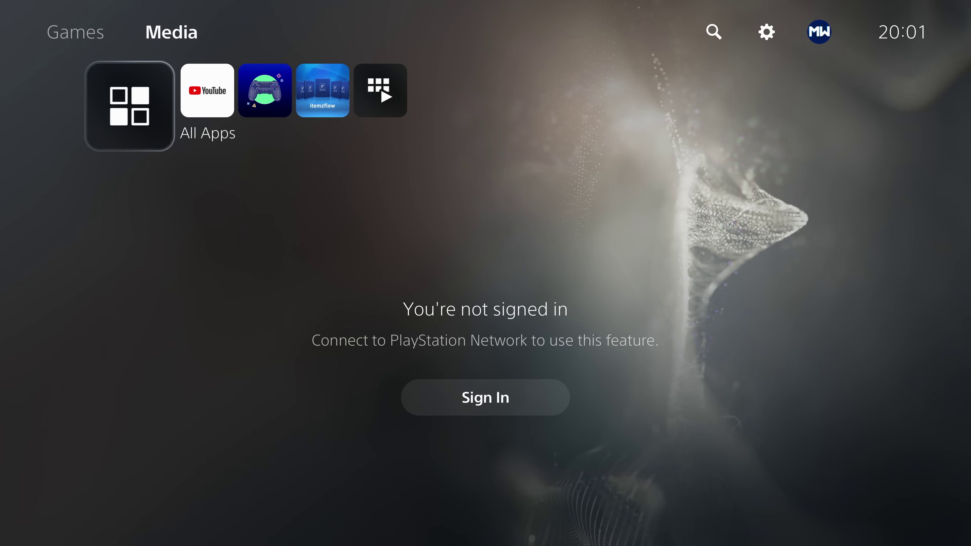
# Step: From the Media home screen, launch the inserted disc and open its BD-J file menu
pyautogui.press('Up')
pyautogui.press('Left')
pyautogui.press('Right')
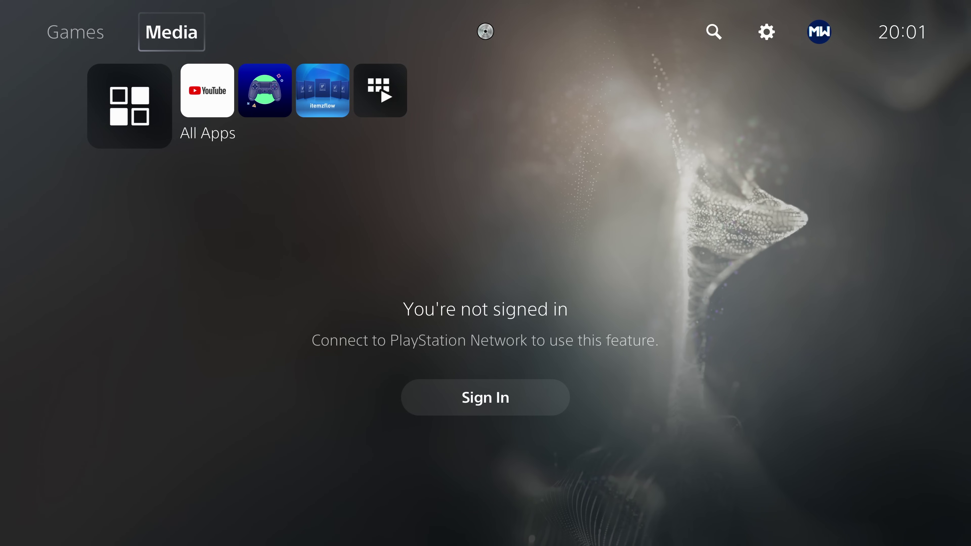
pyautogui.press('Down')
pyautogui.press('Up')
pyautogui.press('Right')
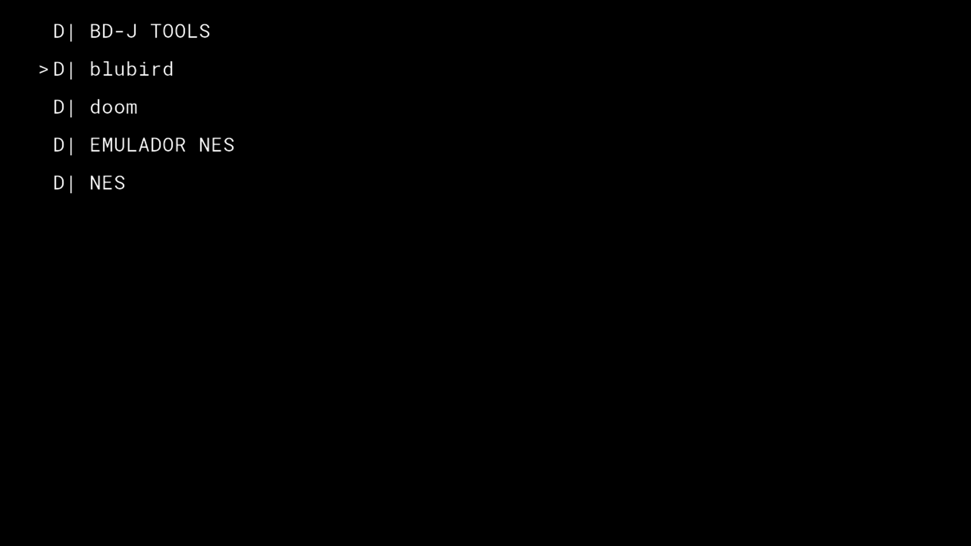
# Step: Launch doom from the disc's file menu and start it in singleplayer mode
pyautogui.press('Return')
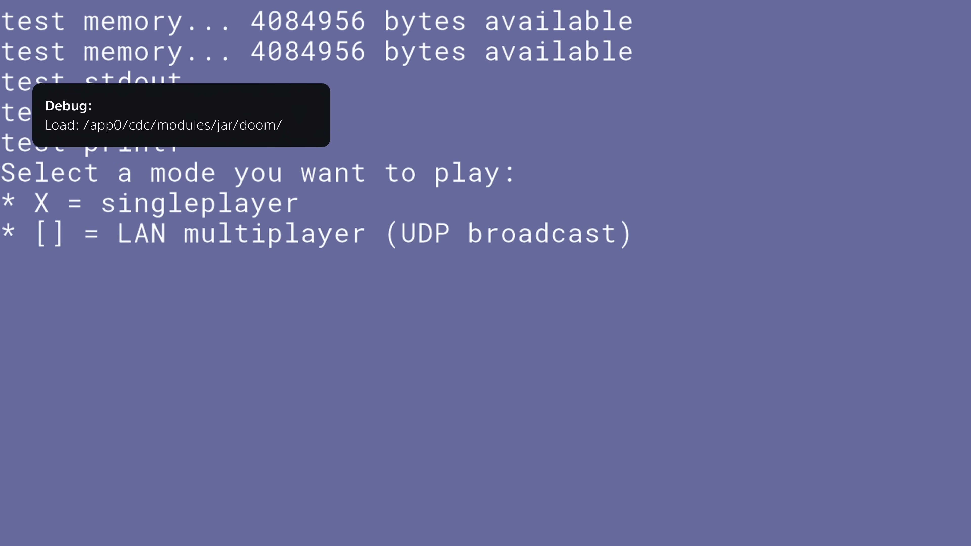
pyautogui.press('Return')
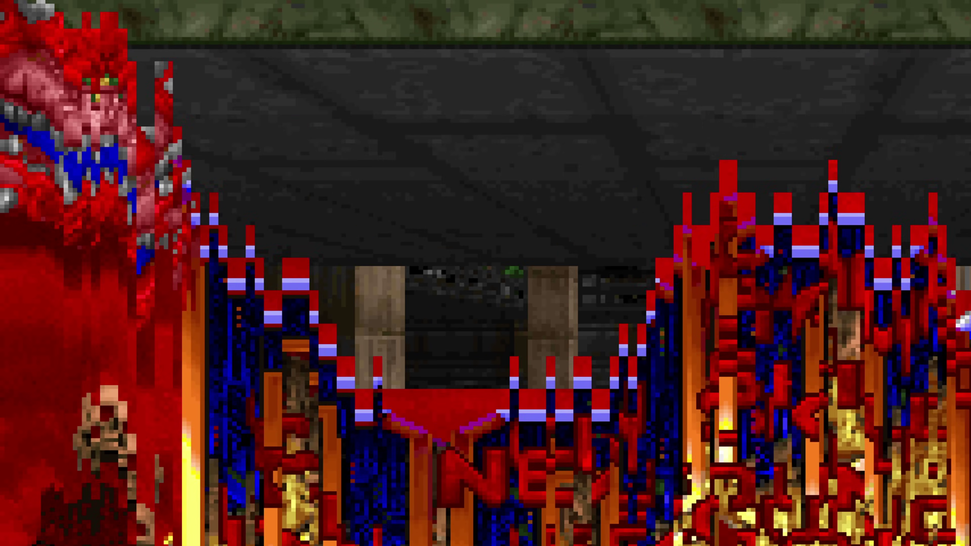
# Step: Move the Doom player toward the blue floor area in the starting room, back away and turn to the lit lamp
pyautogui.press('Left')
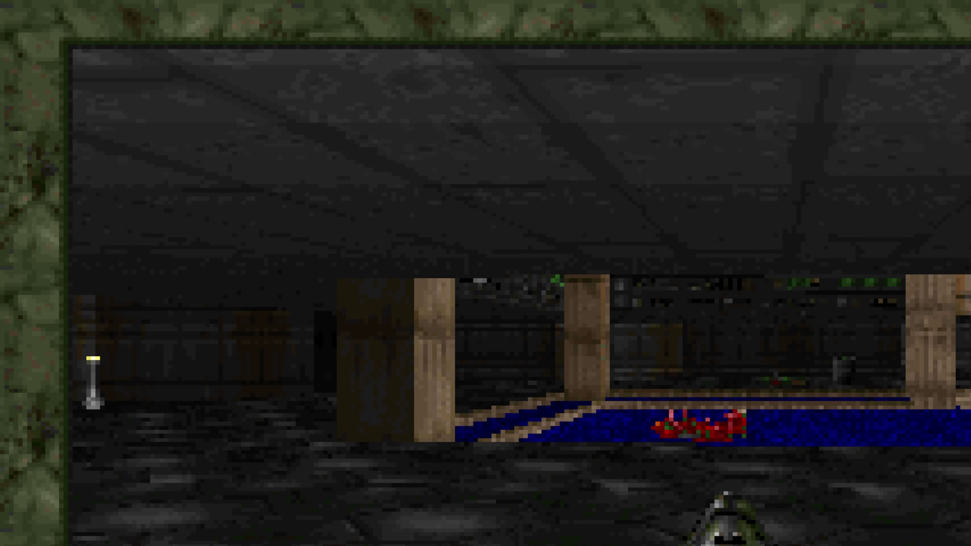
pyautogui.press('Right')
pyautogui.press('Up')
pyautogui.press('Up')
pyautogui.press('Left')
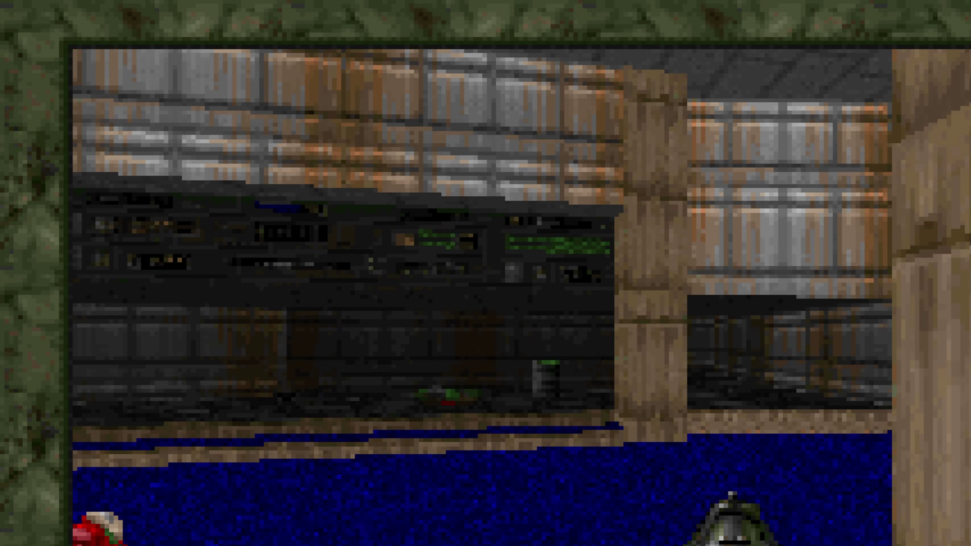
pyautogui.press('Down')
pyautogui.press('Left')
pyautogui.press('Left')
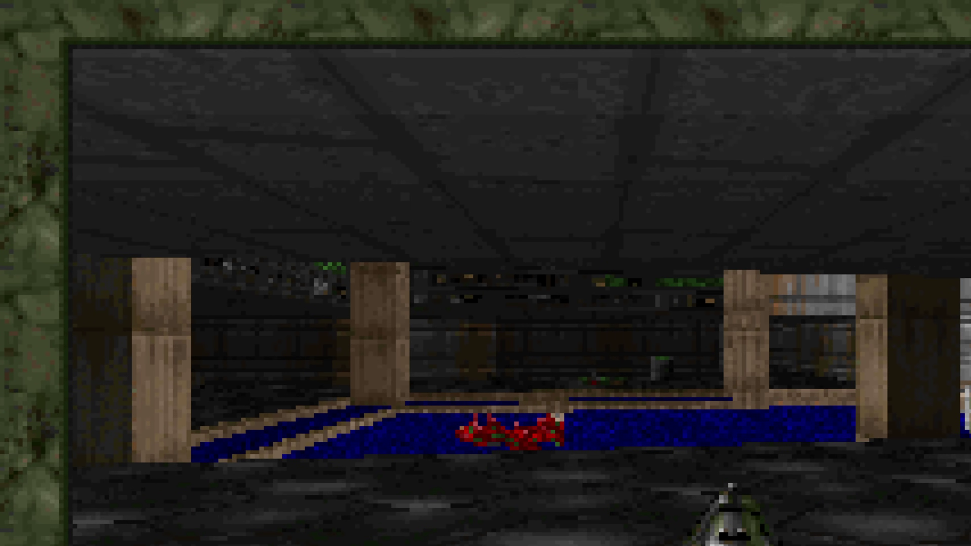
pyautogui.press('Left')
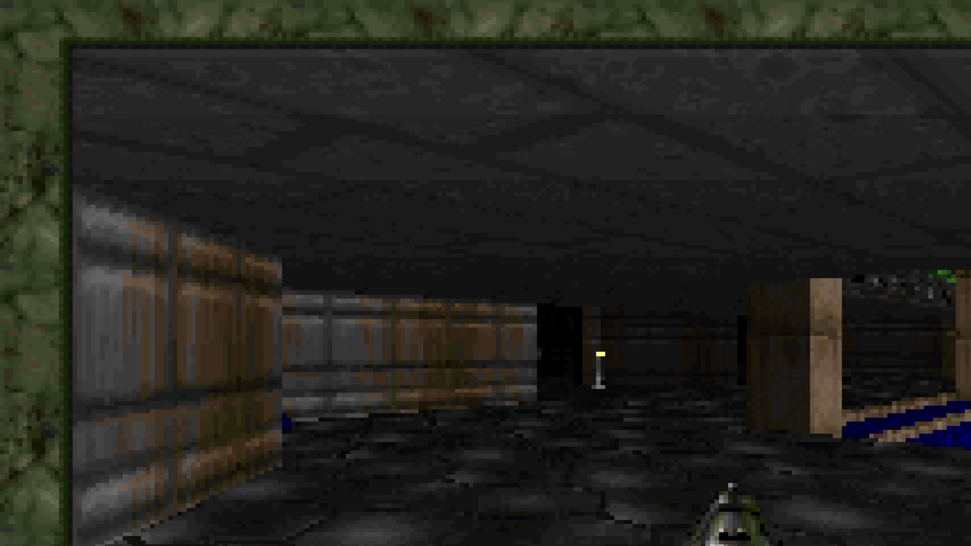
pyautogui.press('Left')
pyautogui.press('Right')
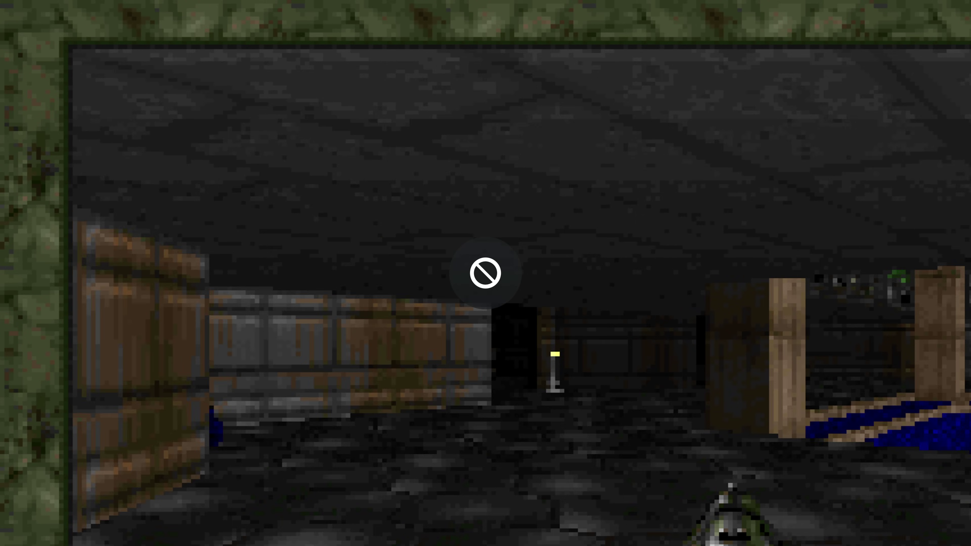
# Step: Walk the Doom player along the brown wall, turn to the striped metal door, and look back toward the lamp and pillar
pyautogui.press('Up')
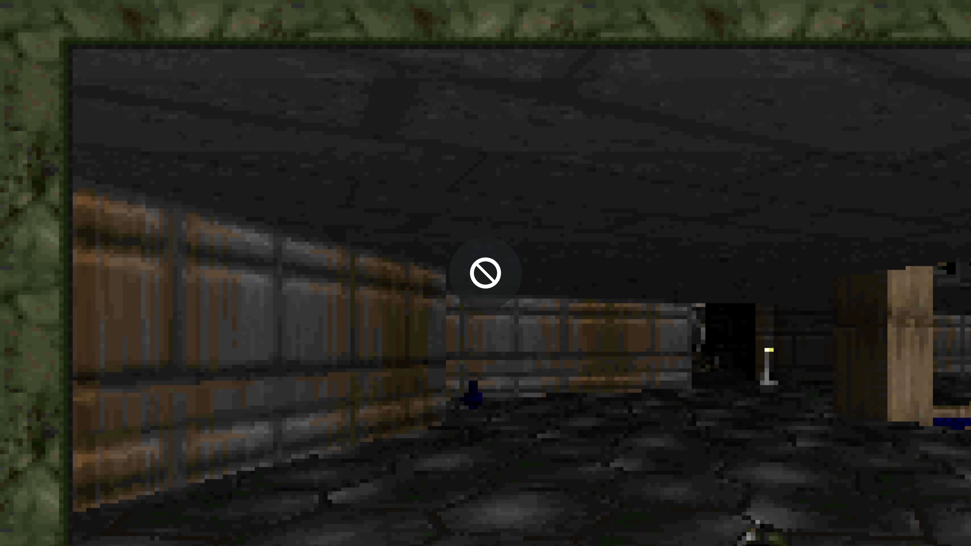
pyautogui.press('Right')
pyautogui.press('Up')
pyautogui.press('Left')
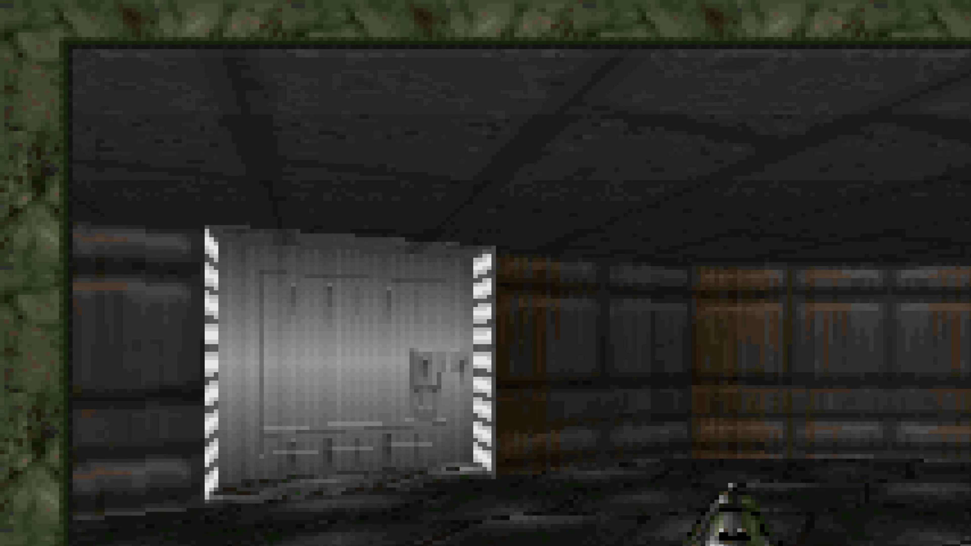
pyautogui.press('Right')
pyautogui.press('Right')
pyautogui.press('Left')
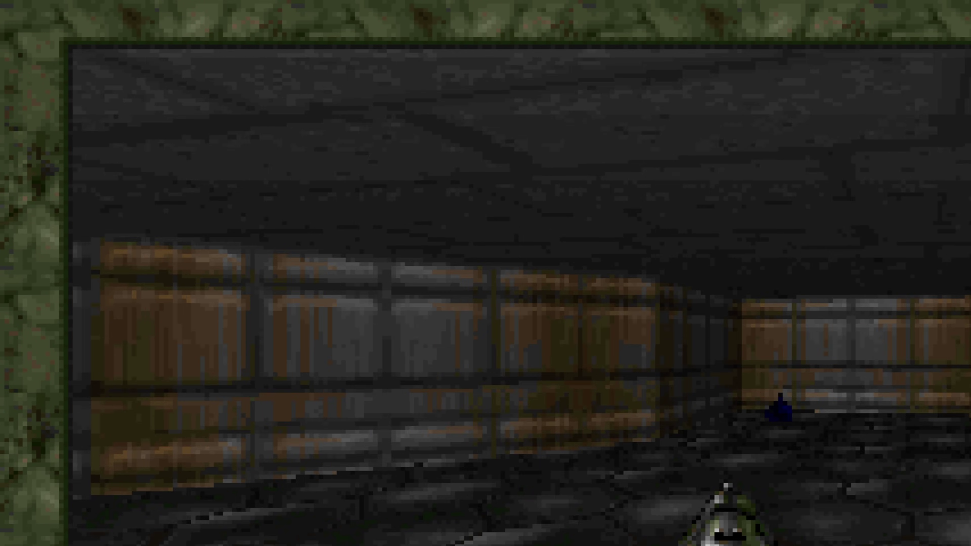
pyautogui.press('Down')
pyautogui.press('Left')
pyautogui.press('Right')
pyautogui.press('Left')
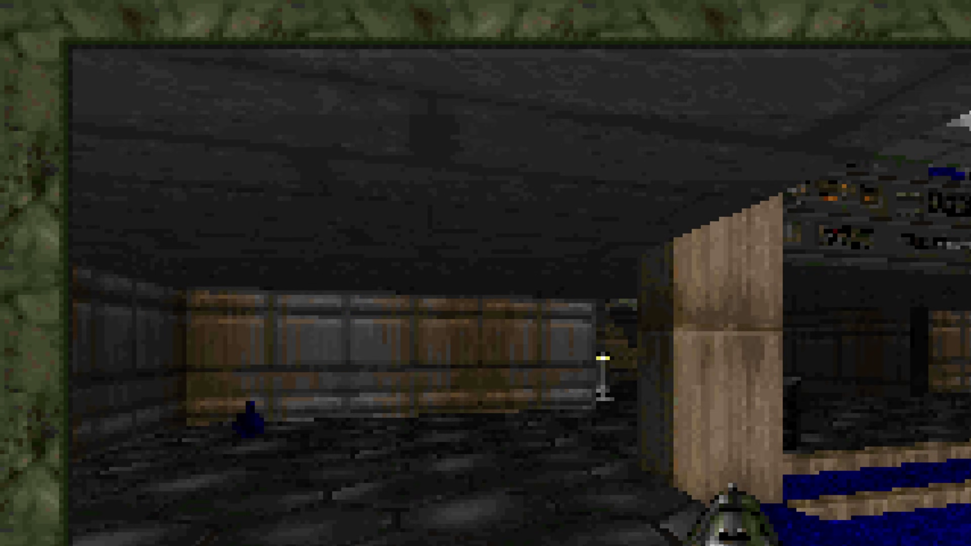